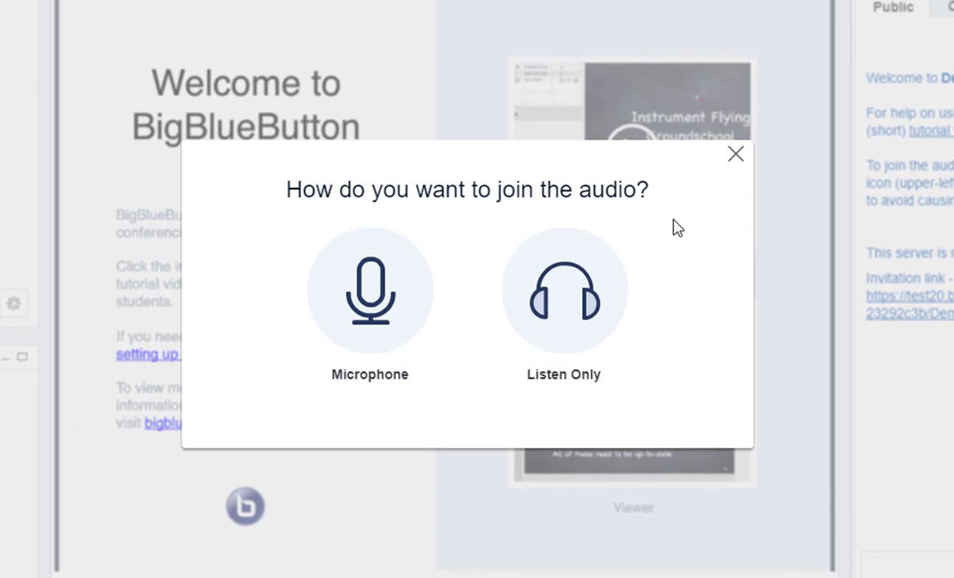
Step: Join the meeting audio with a microphone to start the echo test
click(404, 312)
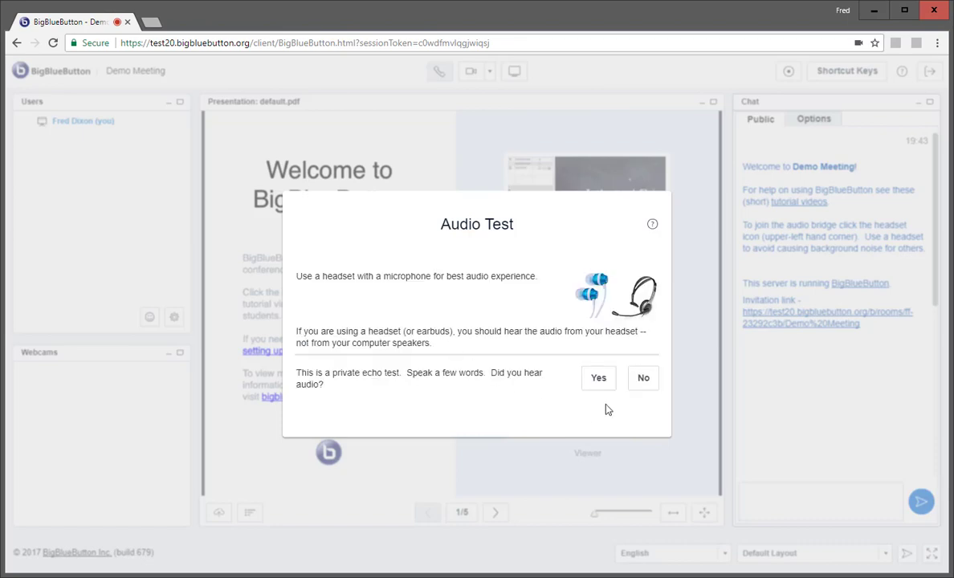
Step: Confirm the echo test audio was heard and post 'Hi' in the public chat
click(601, 384)
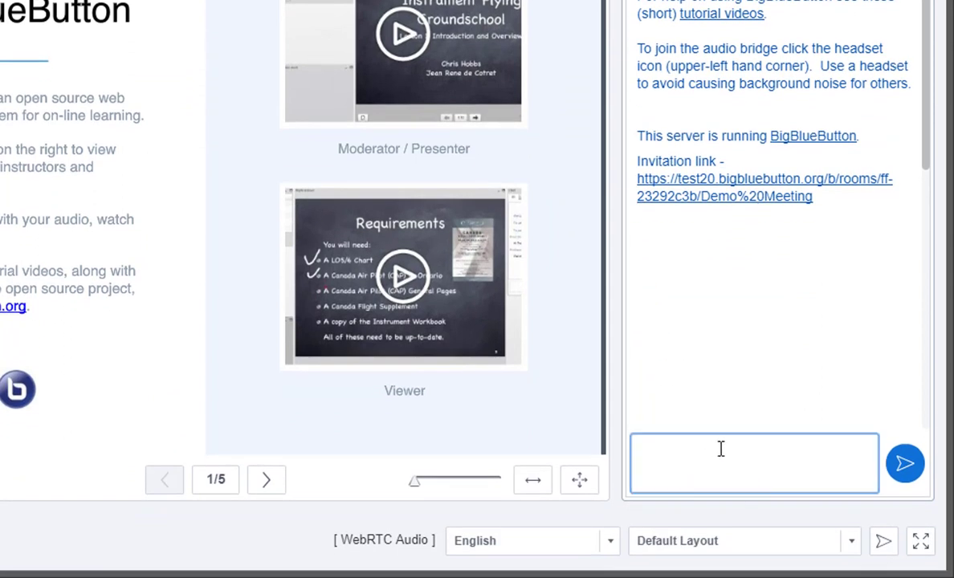
click(720, 449)
text(Hi)
key(Return)
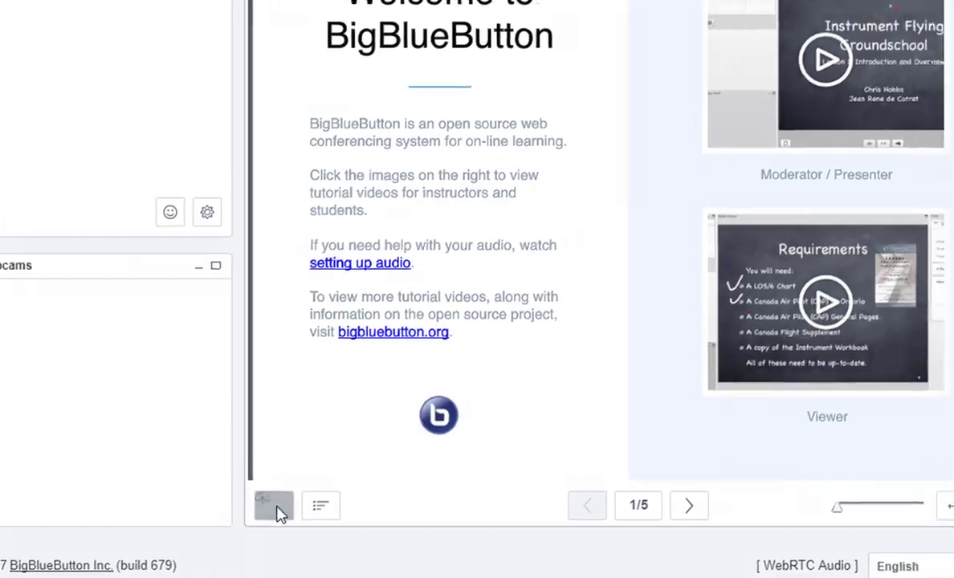
Step: Upload BigBlueButton Overview 2017.pdf as the presentation with downloading enabled
click(328, 480)
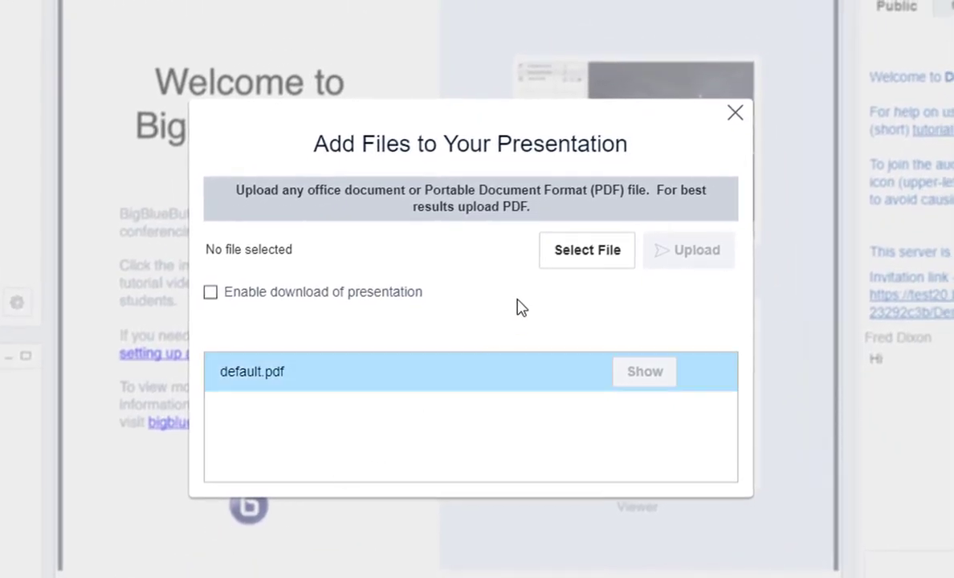
click(550, 254)
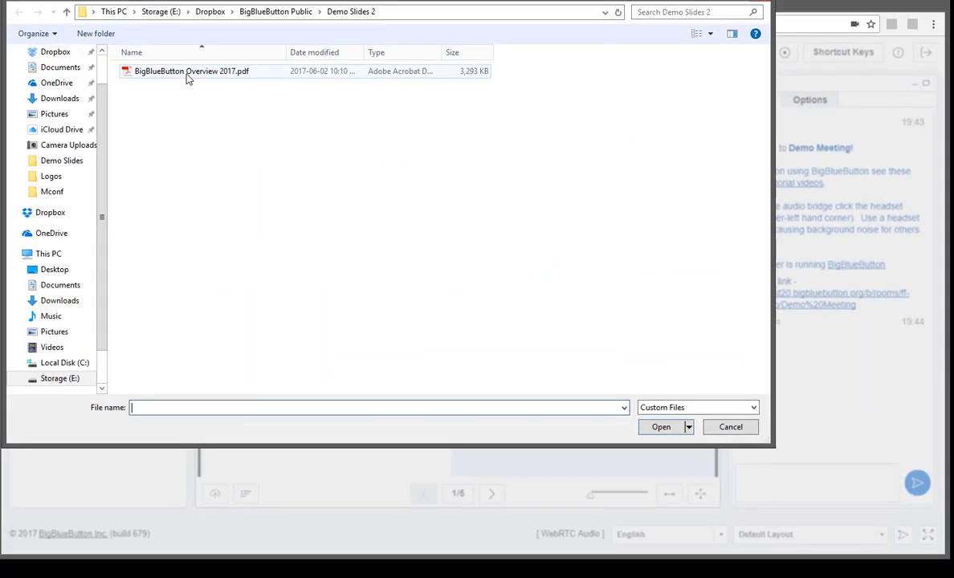
click(187, 74)
click(661, 426)
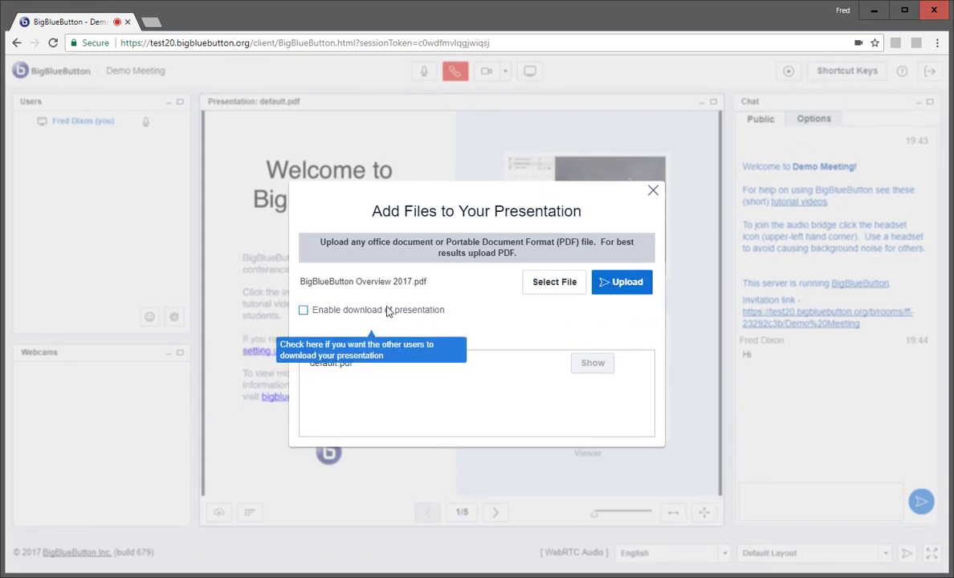
click(304, 311)
click(620, 285)
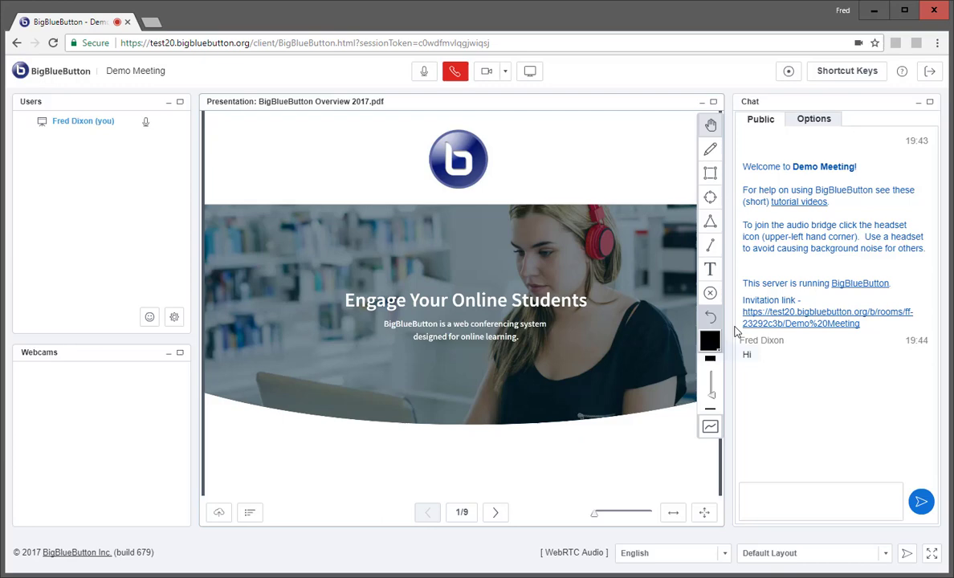
Step: Advance to slide 3, Use Cases, and copy the meeting invitation link
click(497, 513)
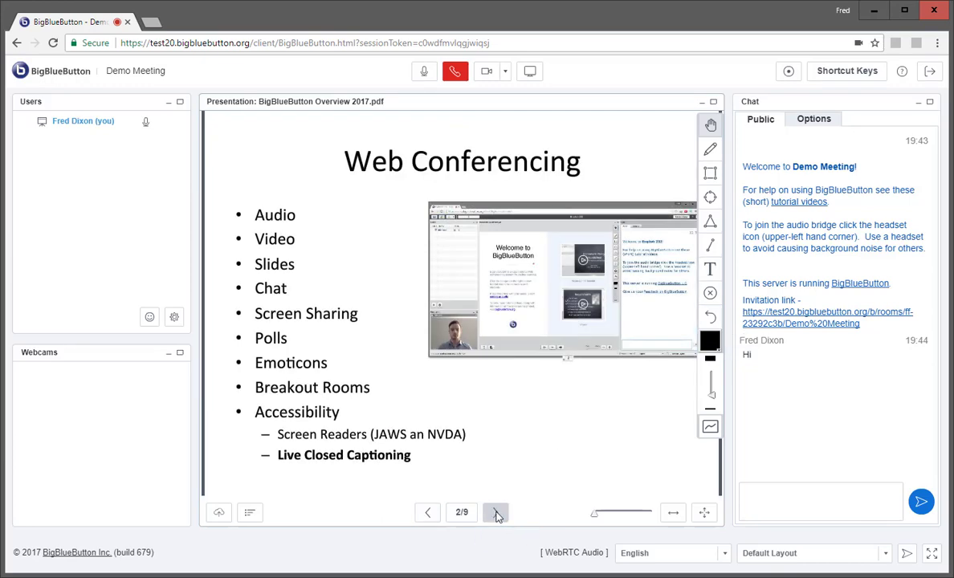
click(496, 514)
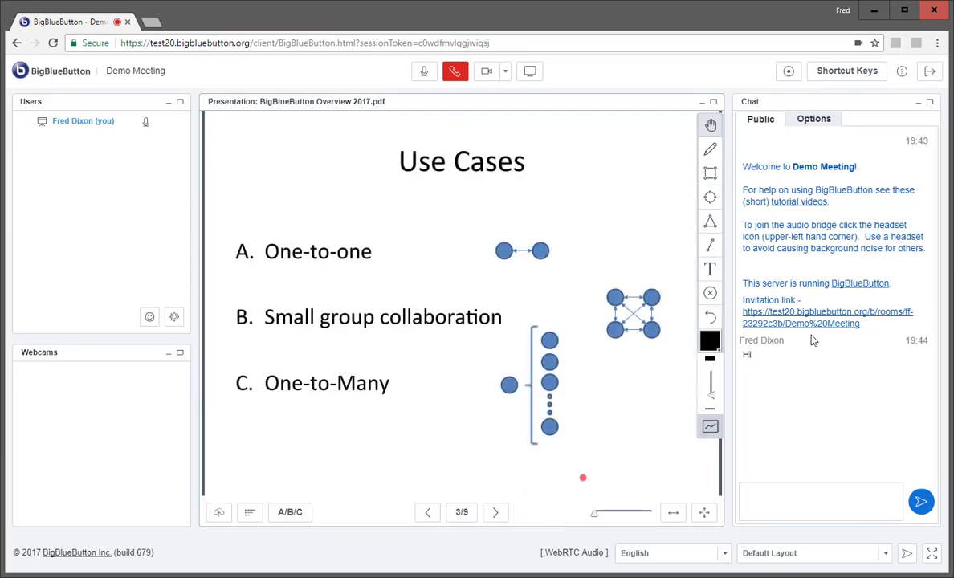
right_click(789, 317)
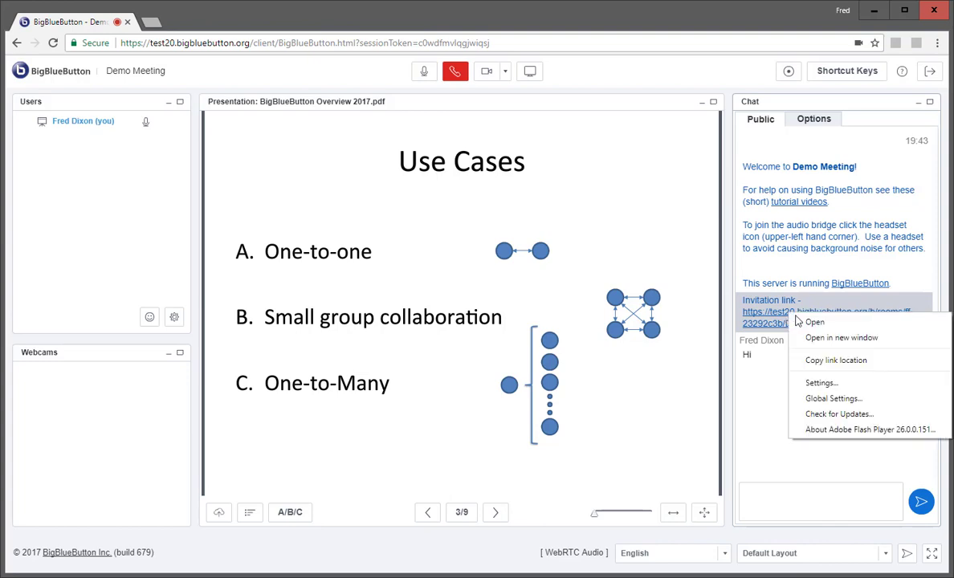
click(823, 361)
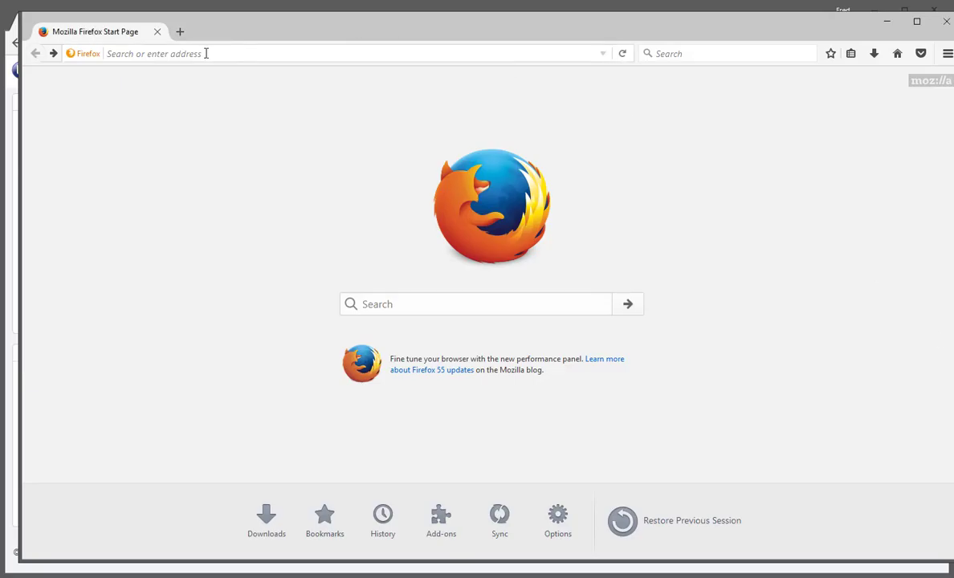
Step: Open the copied invitation link in the second browser and join without audio
click(205, 53)
right_click(206, 53)
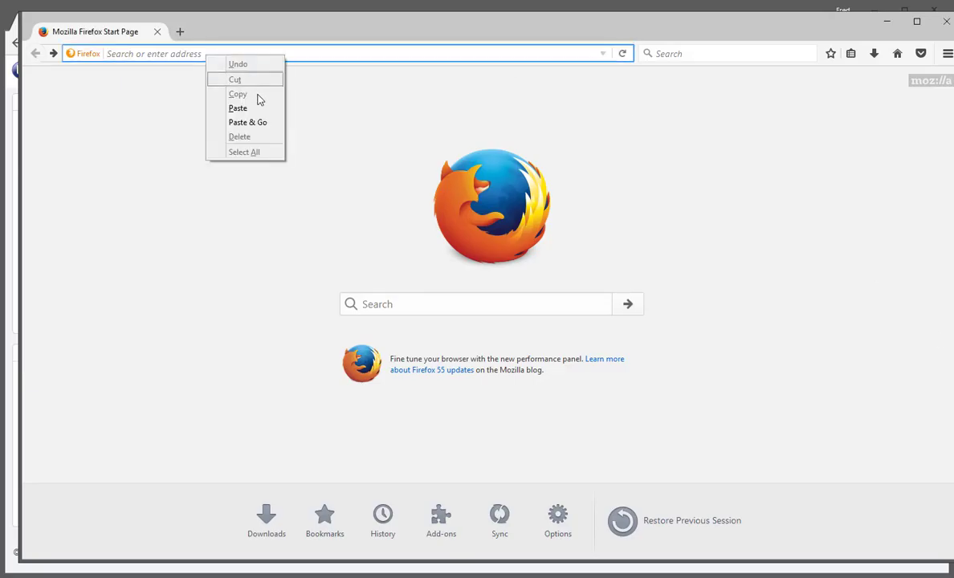
click(259, 123)
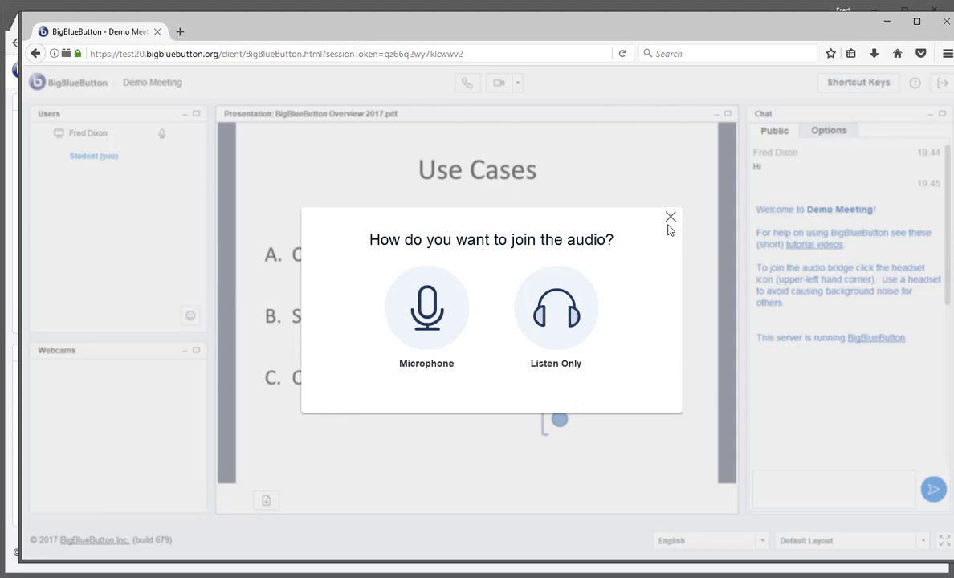
click(671, 218)
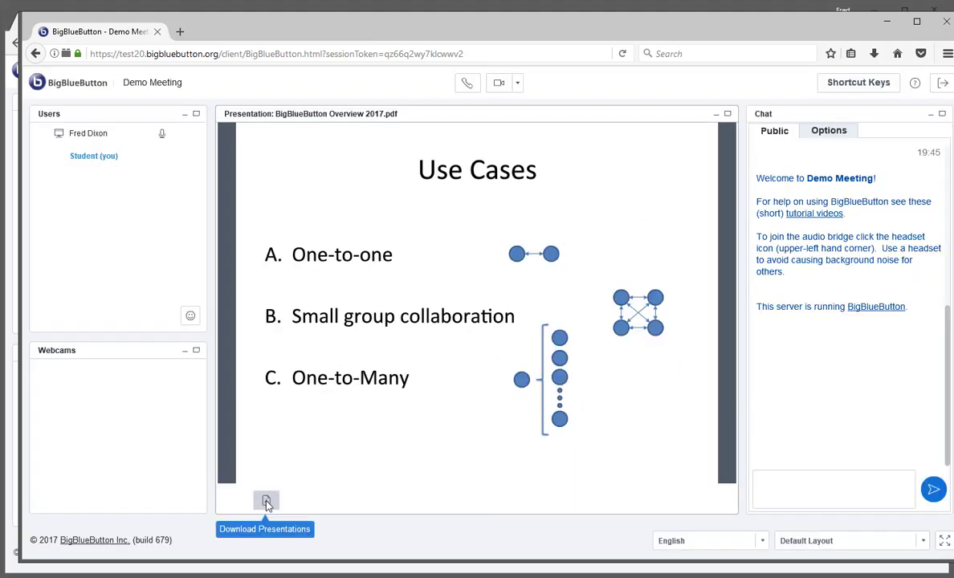
Step: View the downloadable presentation PDF, then close it and the download list
click(265, 502)
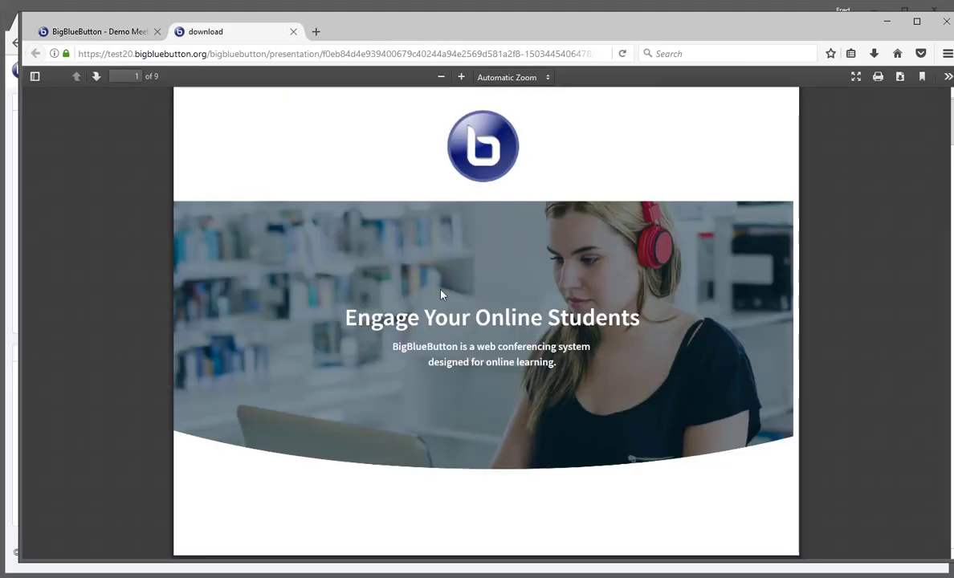
click(293, 31)
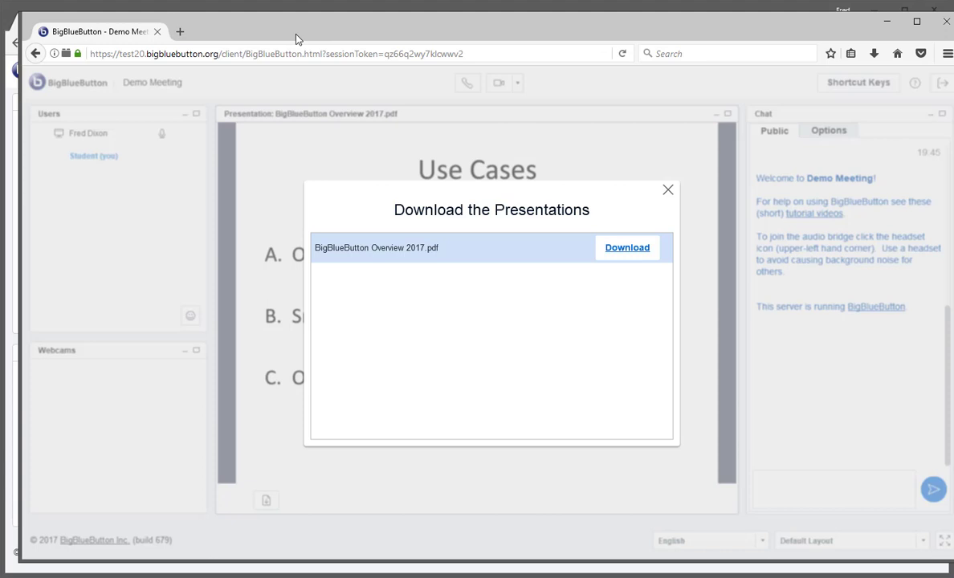
click(666, 191)
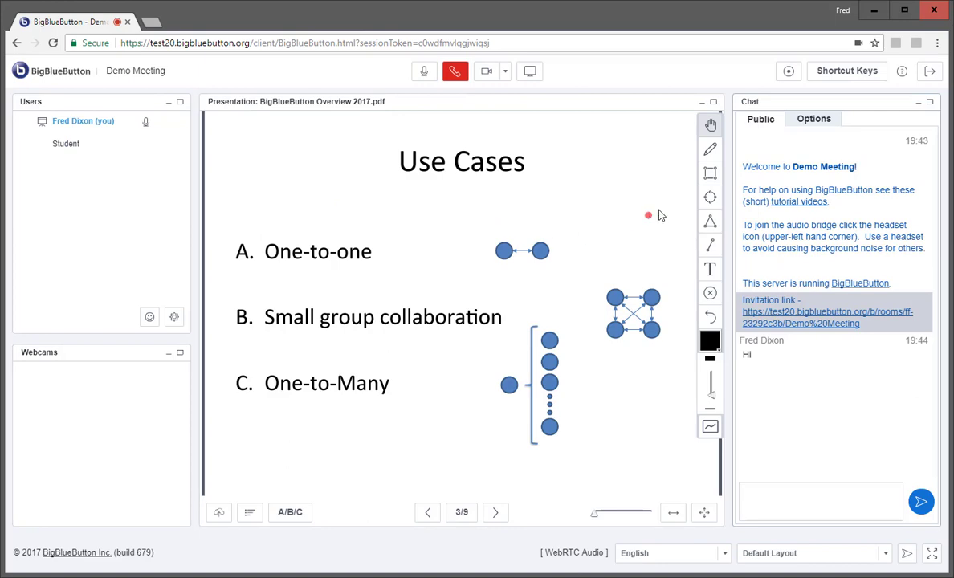
Step: With the Pencil tool, draw a circle and a rough box beside the Use Cases title
click(709, 150)
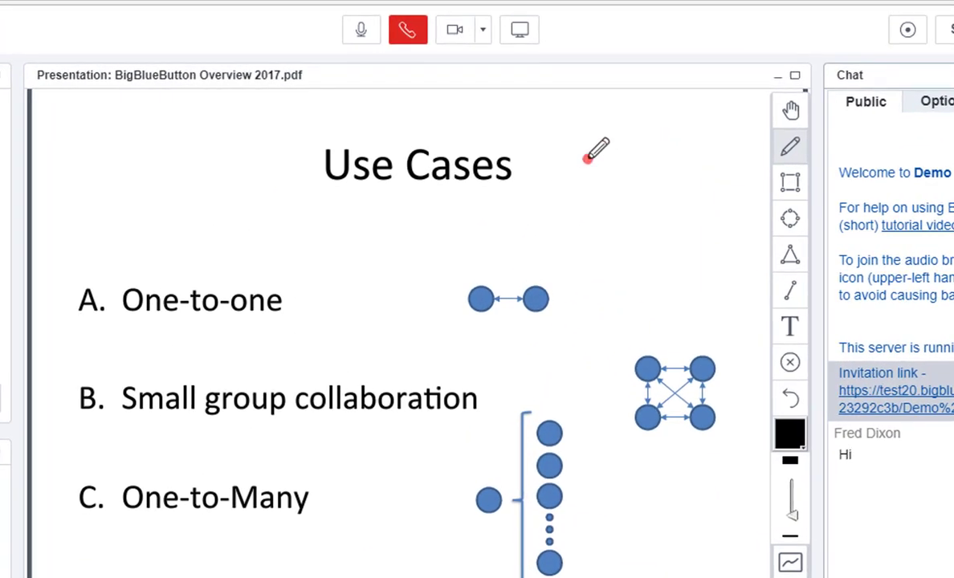
mouse_move(616, 138)
mouse_down()
mouse_move(579, 155)
mouse_move(673, 163)
mouse_move(594, 141)
mouse_move(595, 132)
mouse_up()
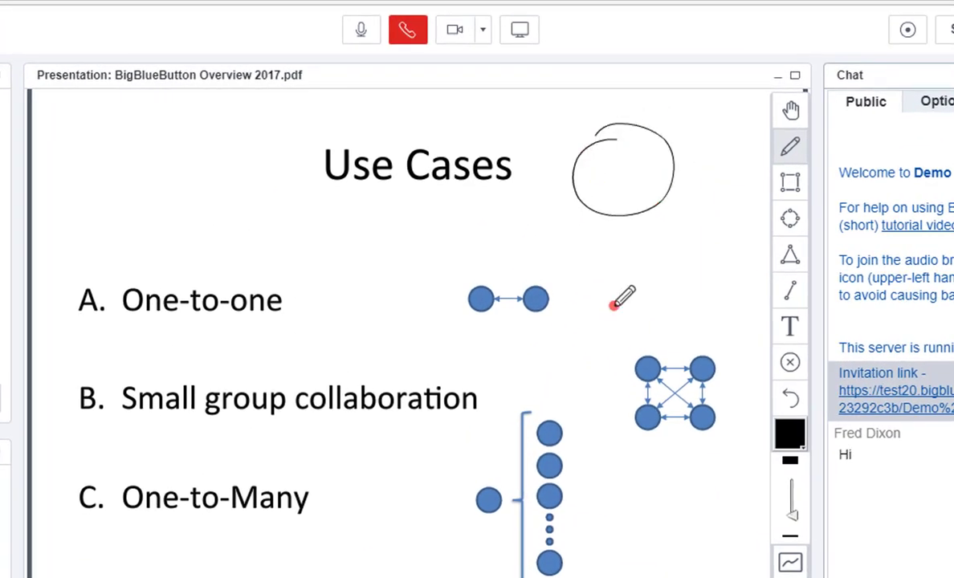
mouse_move(669, 217)
mouse_down()
mouse_move(664, 281)
mouse_move(754, 275)
mouse_move(745, 211)
mouse_move(658, 215)
mouse_up()
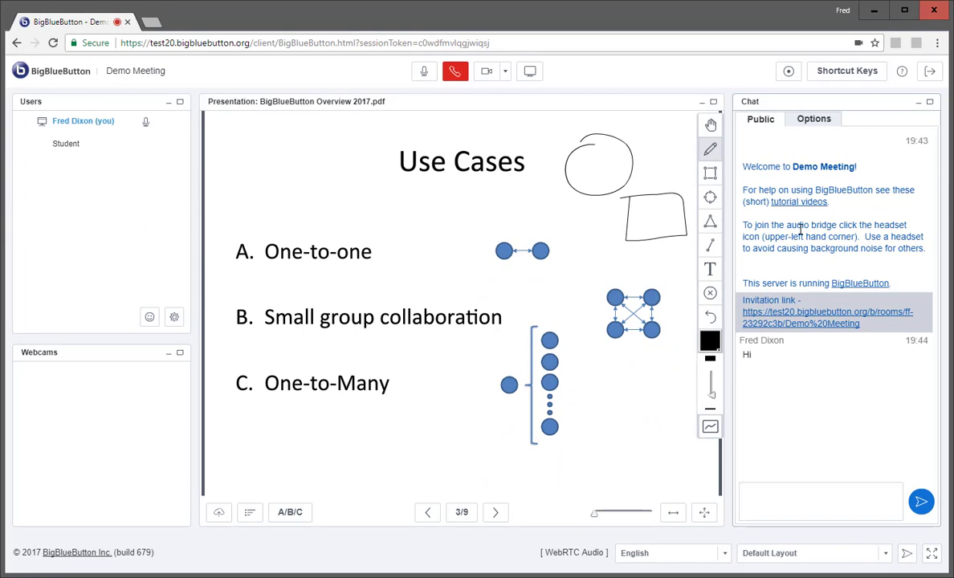
Step: Save the public chat to public-chat.txt from the chat options and acknowledge the confirmation
right_click(799, 230)
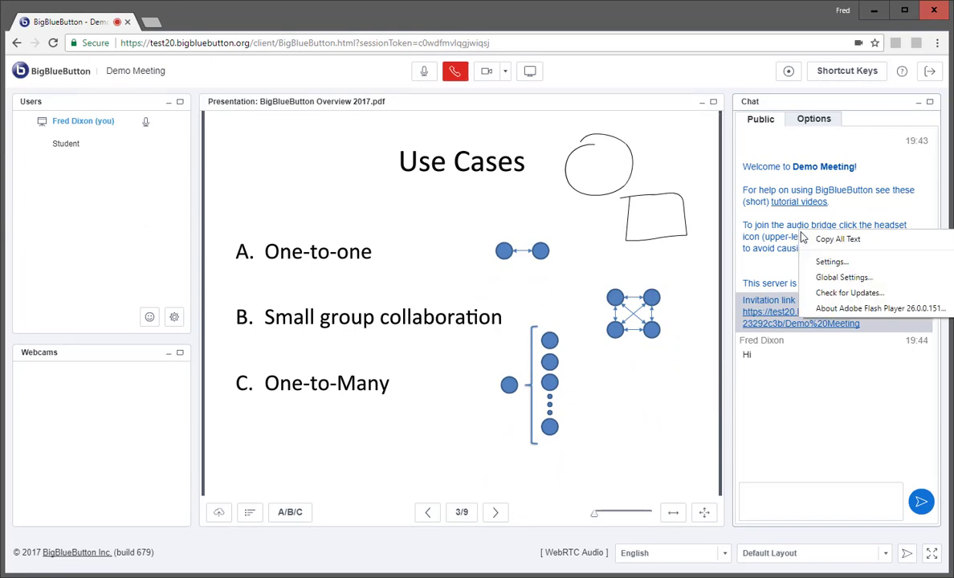
key(Escape)
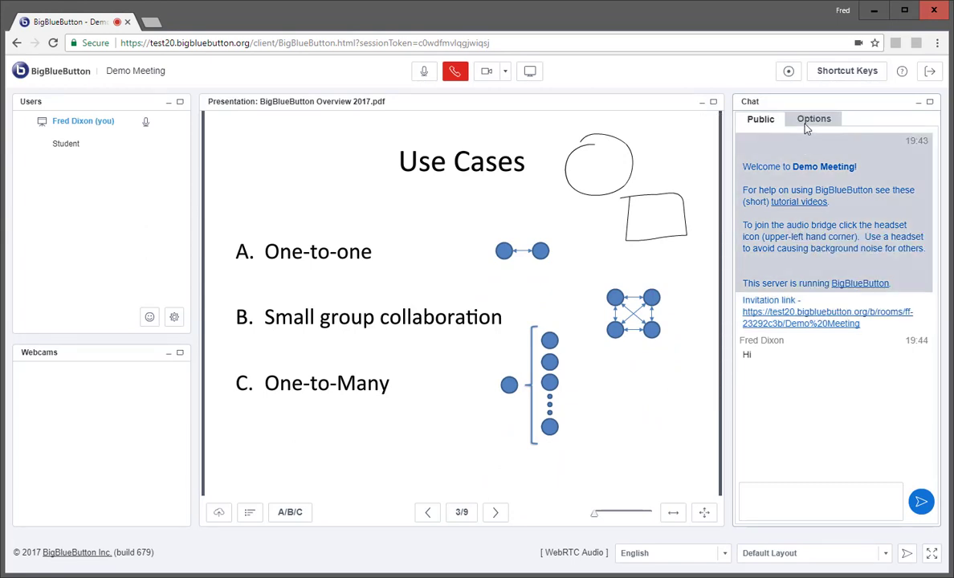
click(804, 120)
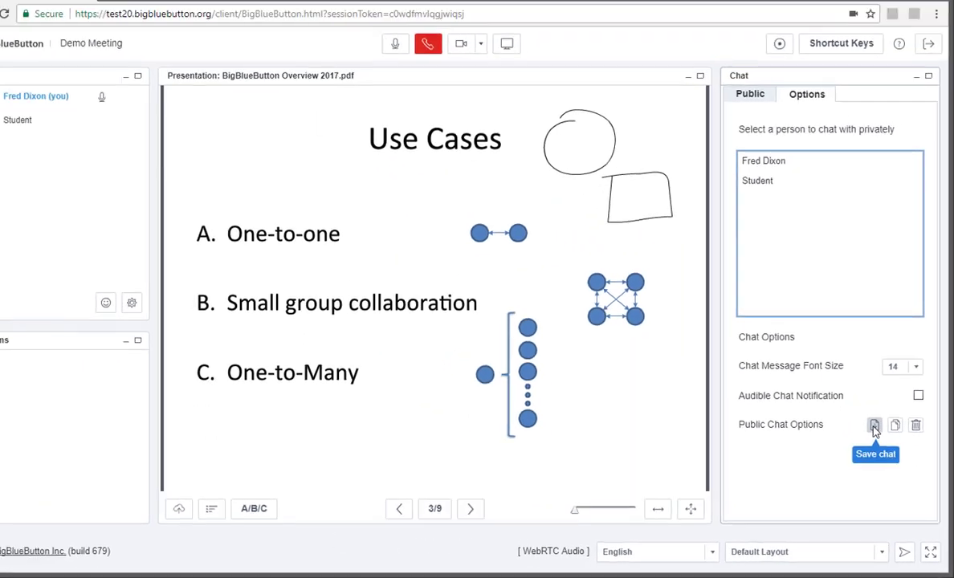
click(840, 361)
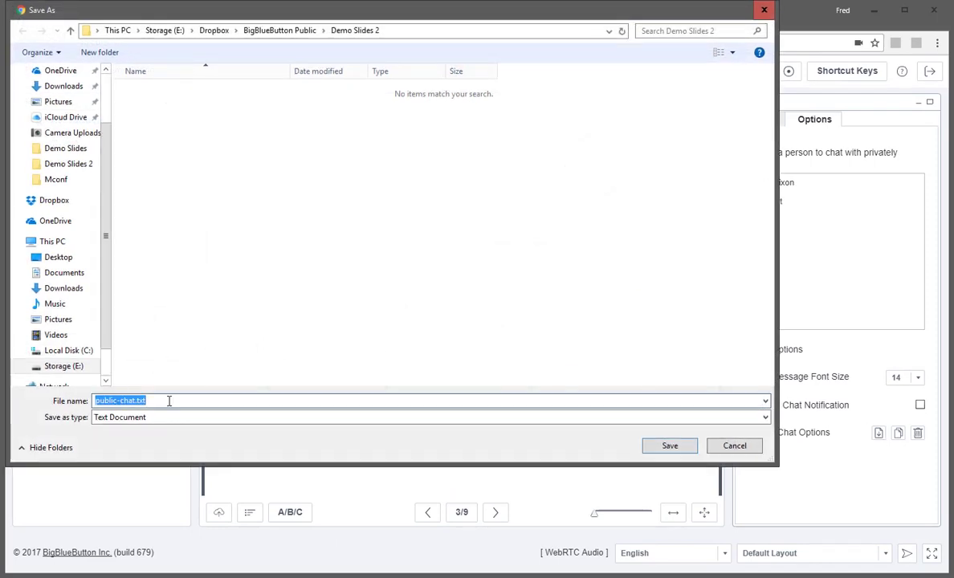
click(668, 444)
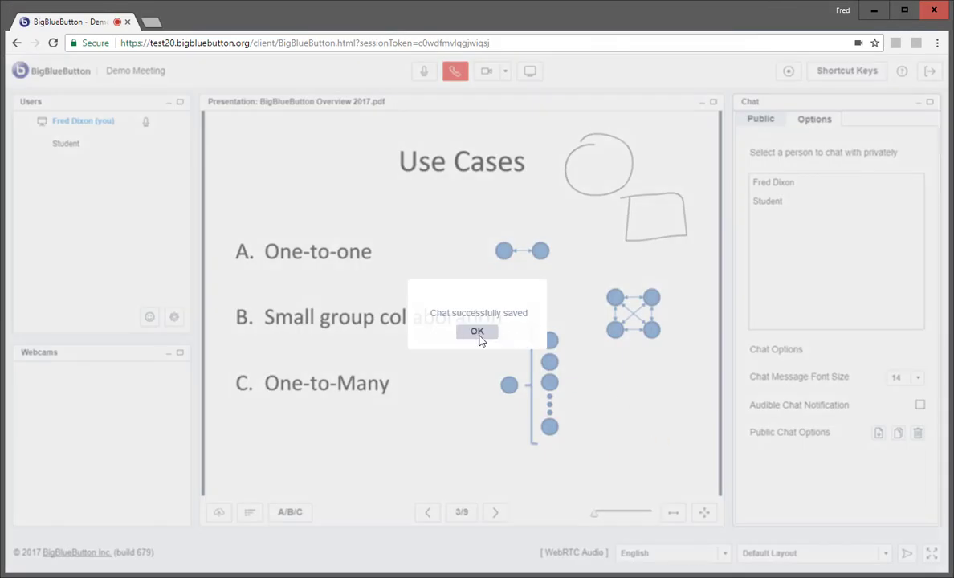
click(475, 335)
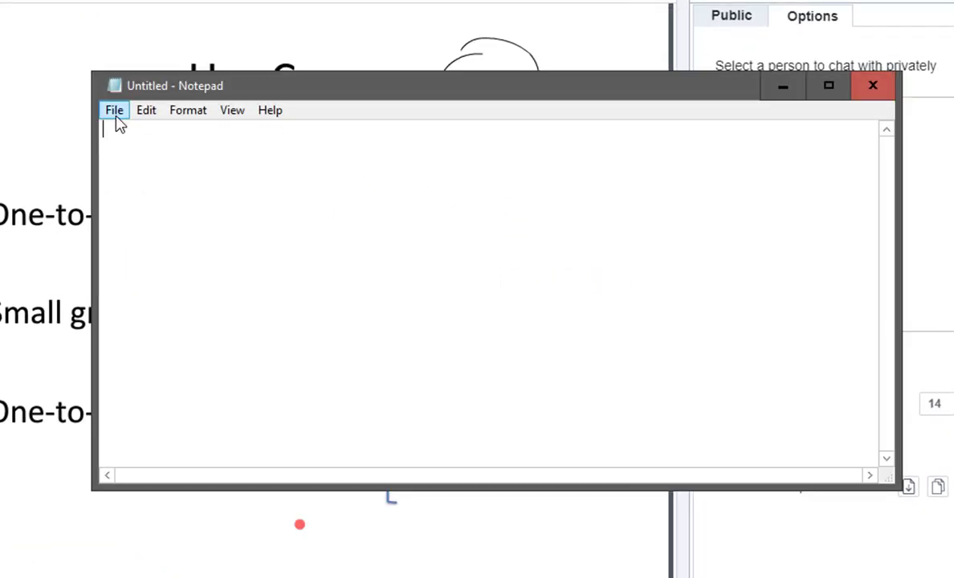
Step: Open public-chat.txt in Notepad, select the greeting chat line, then minimize Notepad
click(116, 113)
click(143, 153)
click(338, 254)
double_click(338, 254)
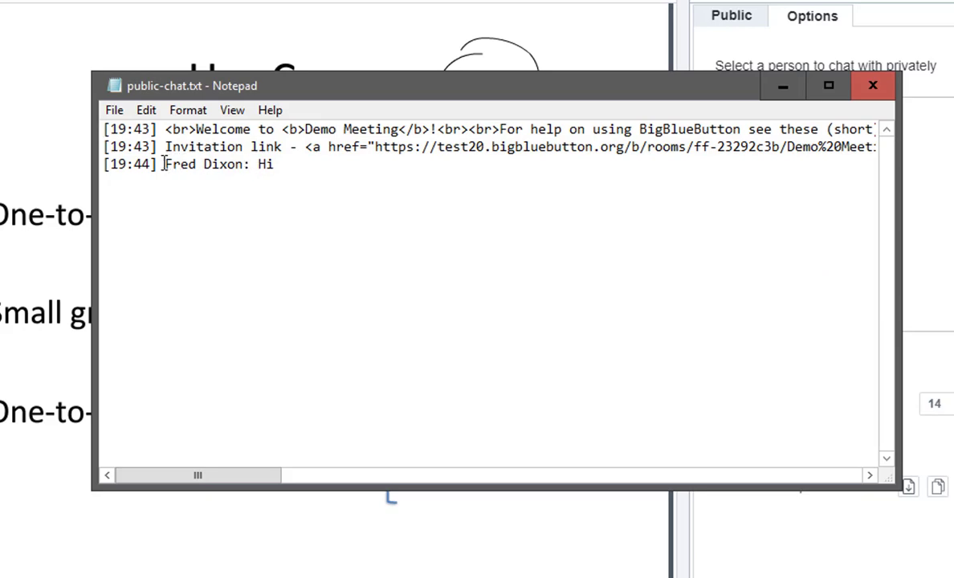
drag(166, 164, 277, 163)
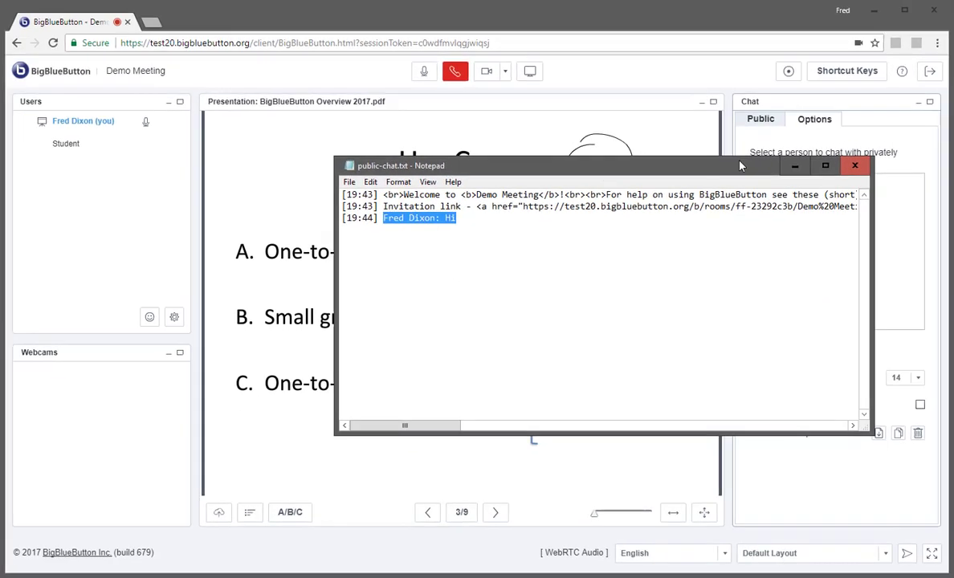
click(802, 167)
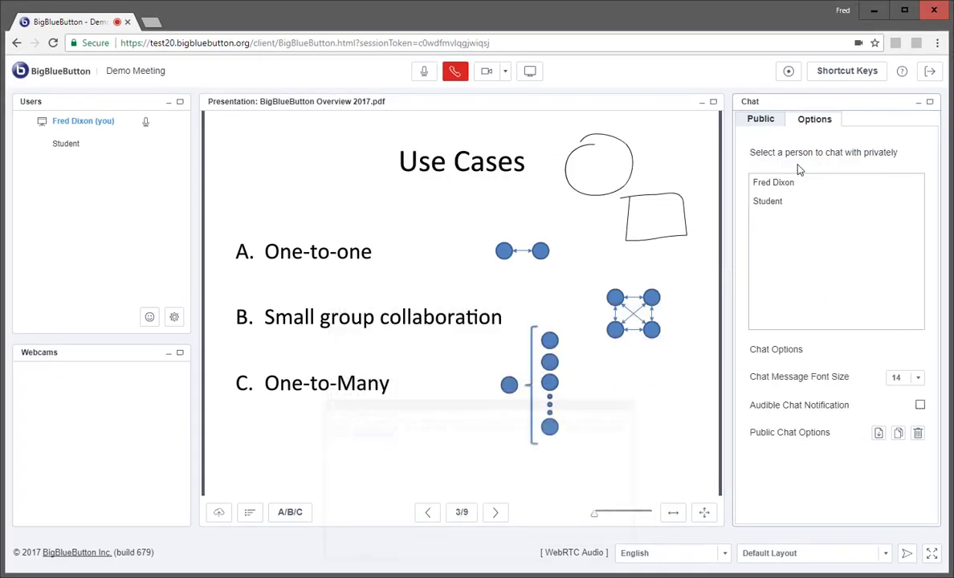
Step: Log out choosing to end the meeting for all participants, and acknowledge the logged-out notice
click(764, 121)
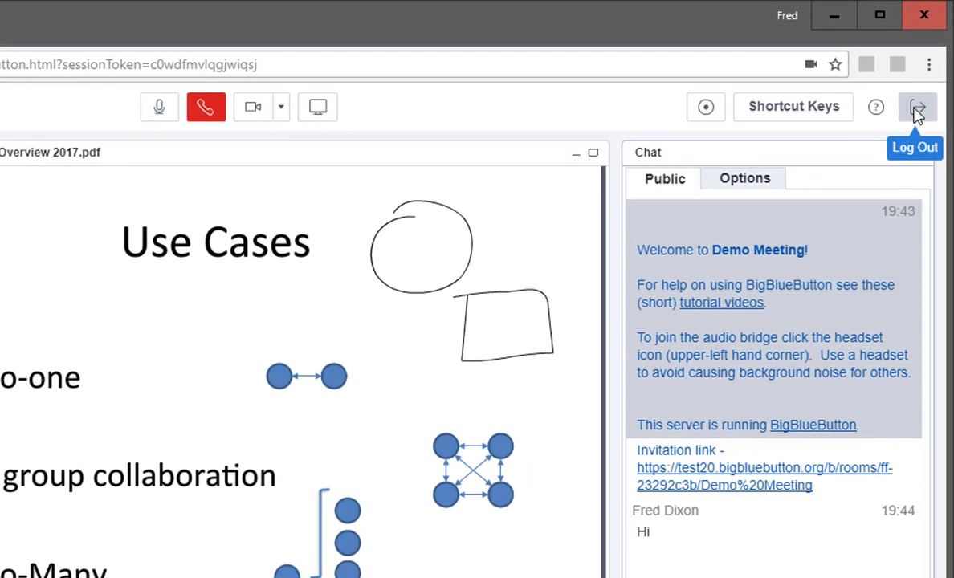
click(917, 113)
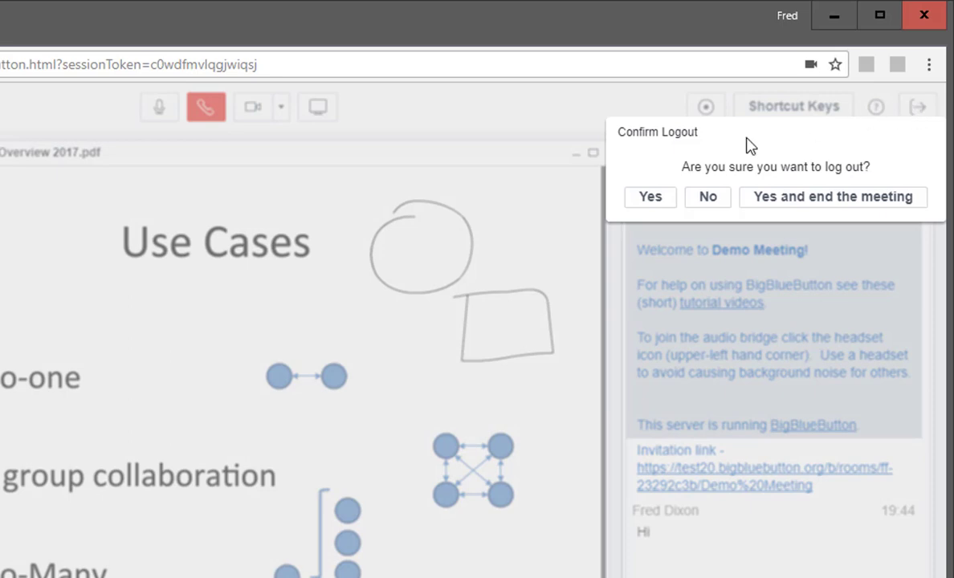
click(757, 207)
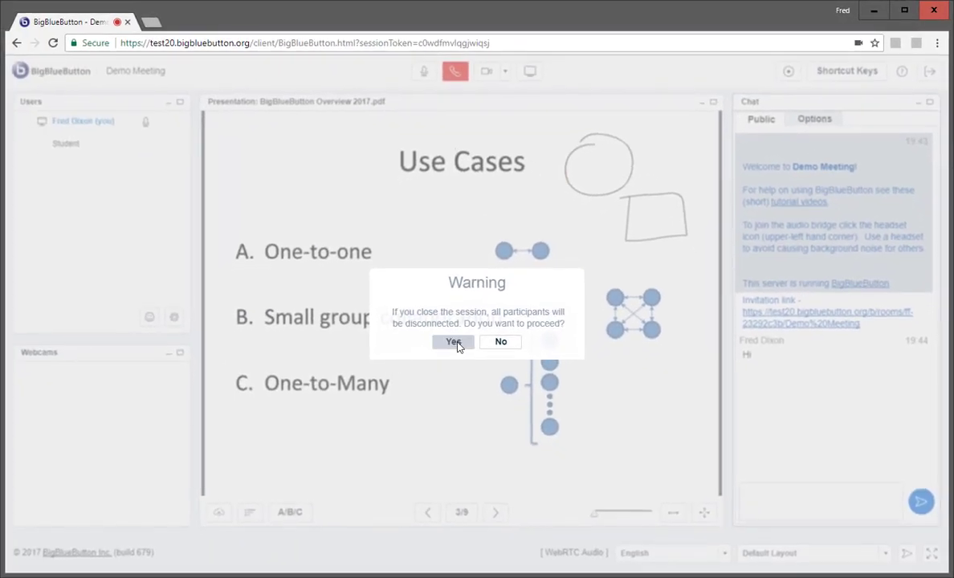
click(453, 343)
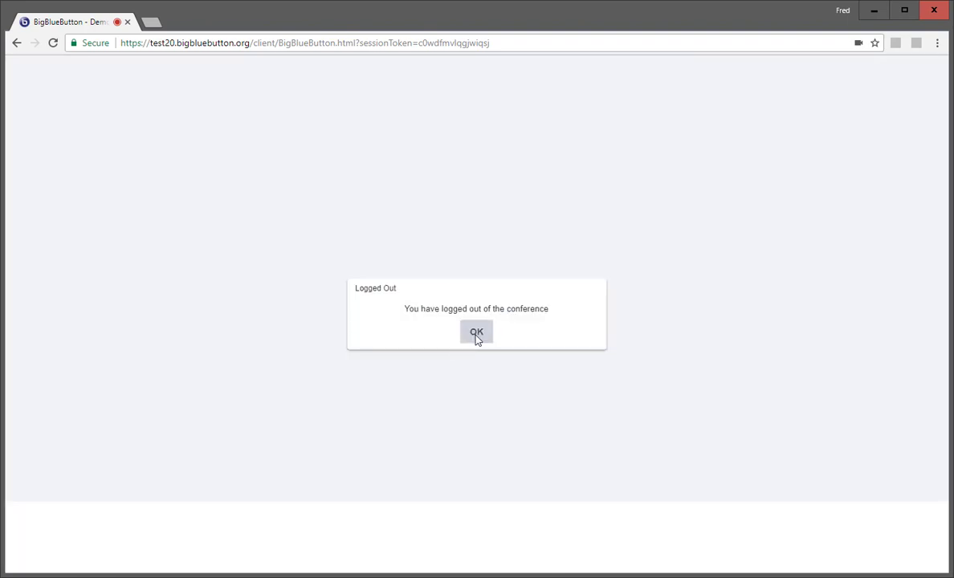
click(476, 333)
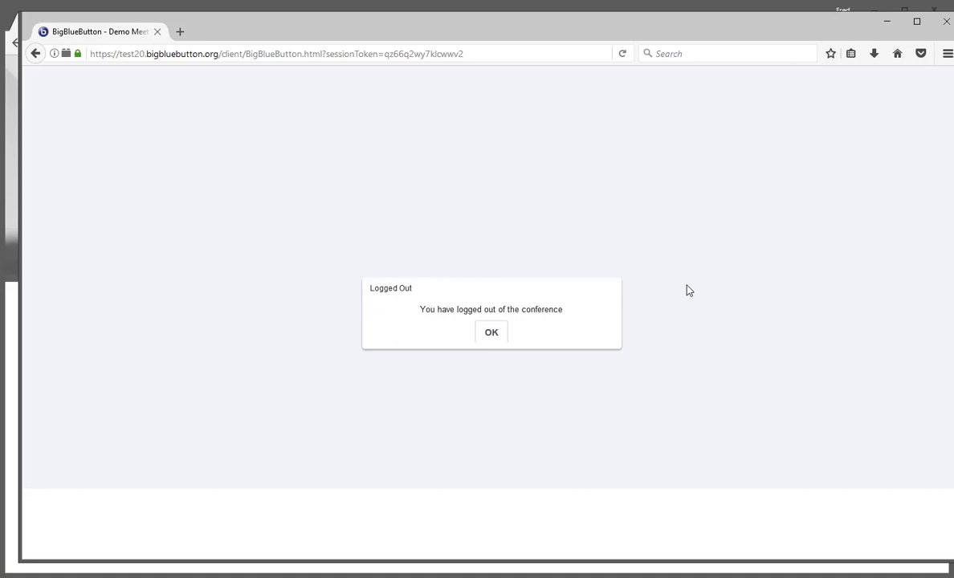
Step: Rejoin the Demo Meeting room through Greenlight with a name, choosing microphone audio
click(480, 333)
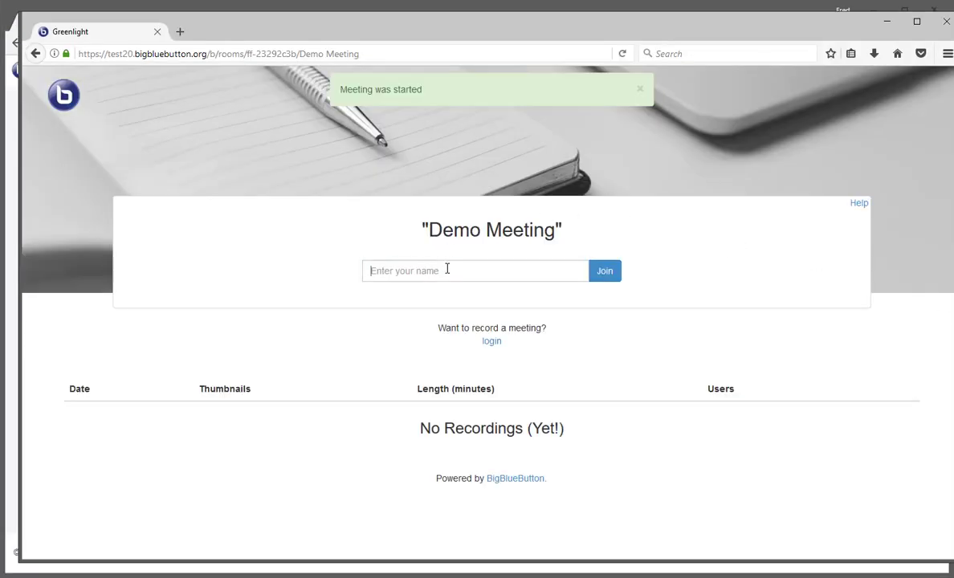
click(447, 270)
text(Student)
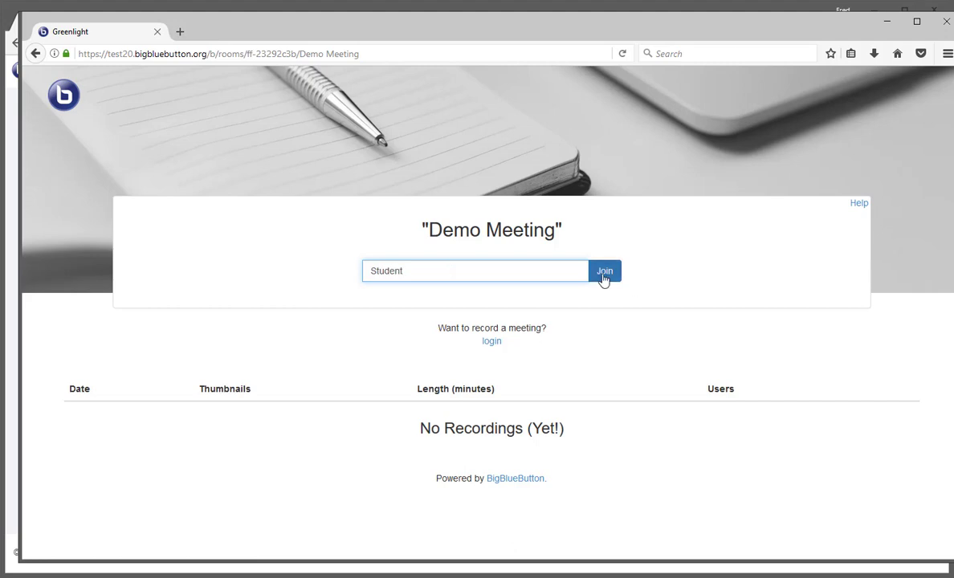
click(603, 273)
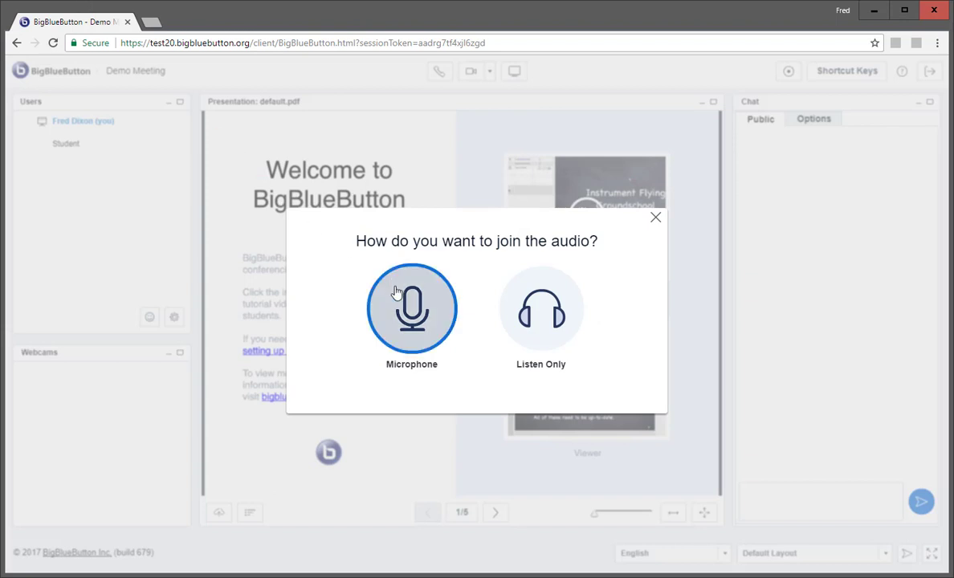
click(419, 309)
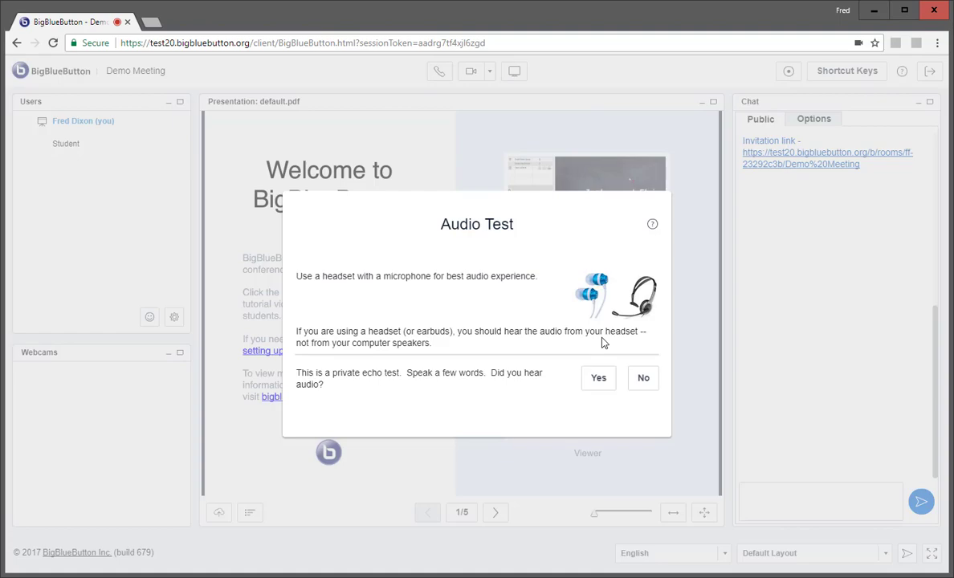
Step: Confirm the echo test, switch to the Shared Notes layout, and start typing 'This is' in the notes
click(599, 378)
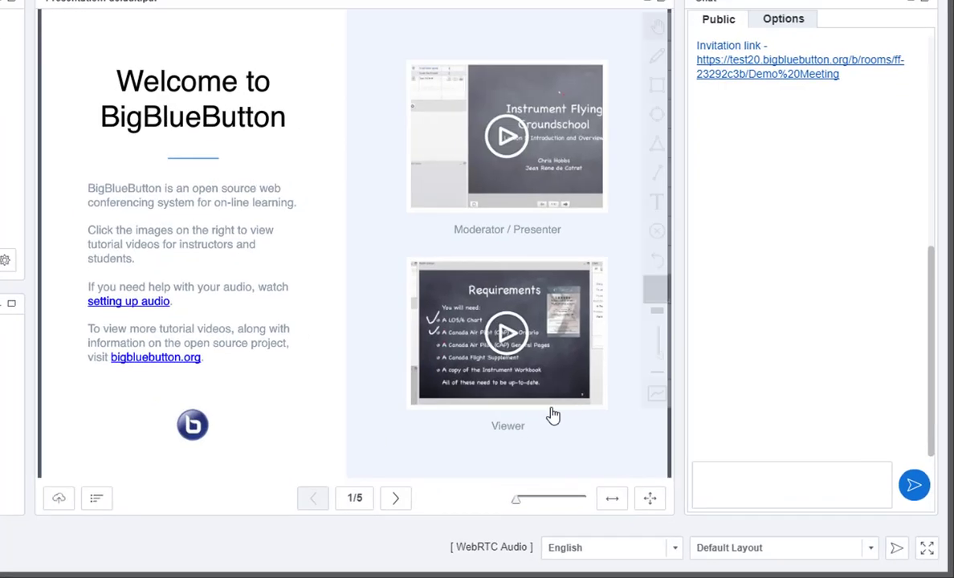
click(689, 544)
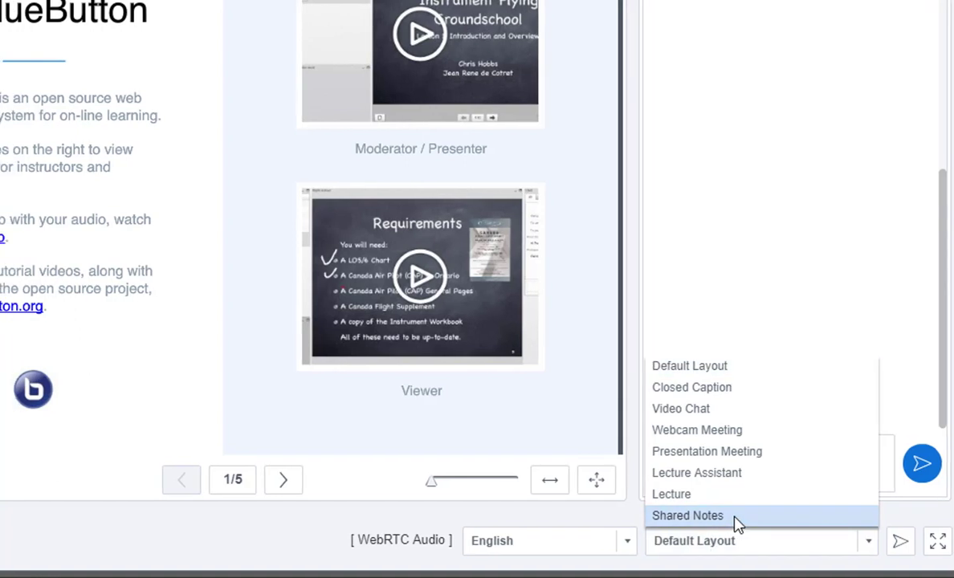
click(720, 522)
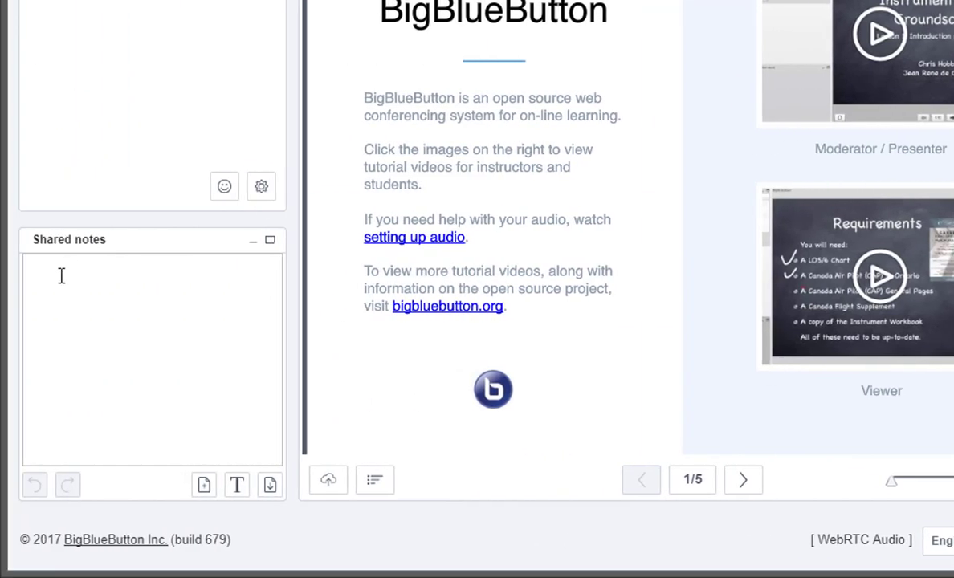
click(97, 285)
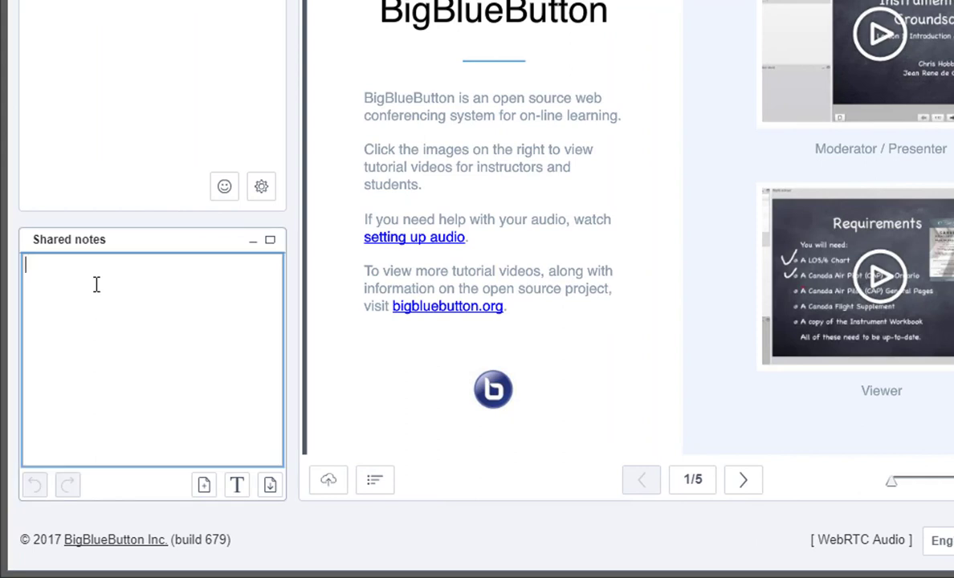
text(This is)
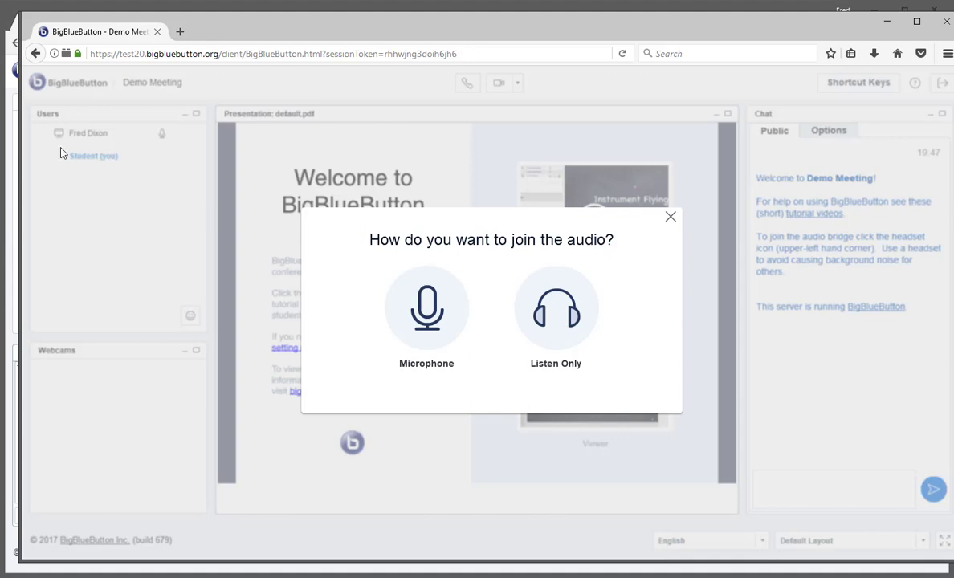
Step: Switch the student's window to Shared Notes layout and add the line 'Other users can write in the area as well'
click(671, 217)
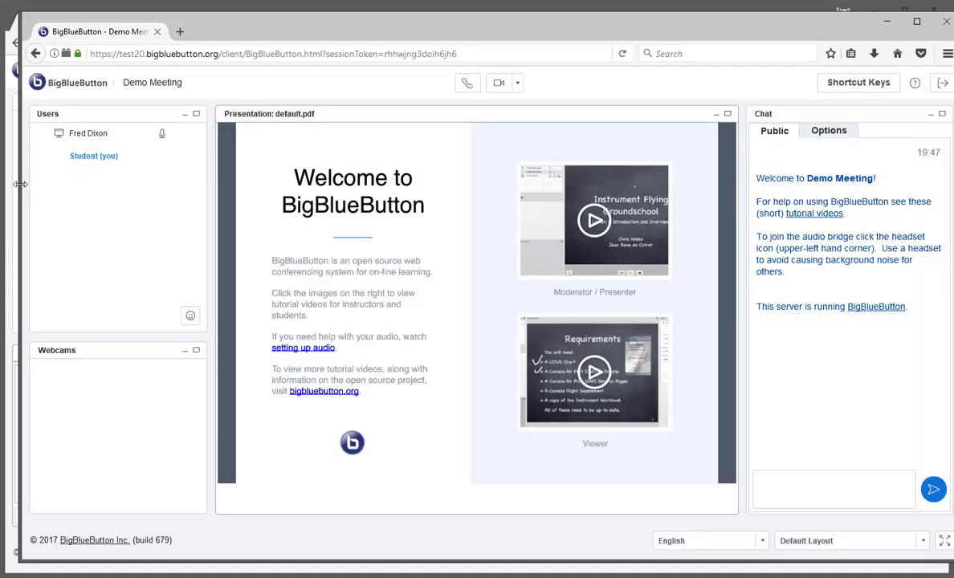
drag(20, 184, 253, 196)
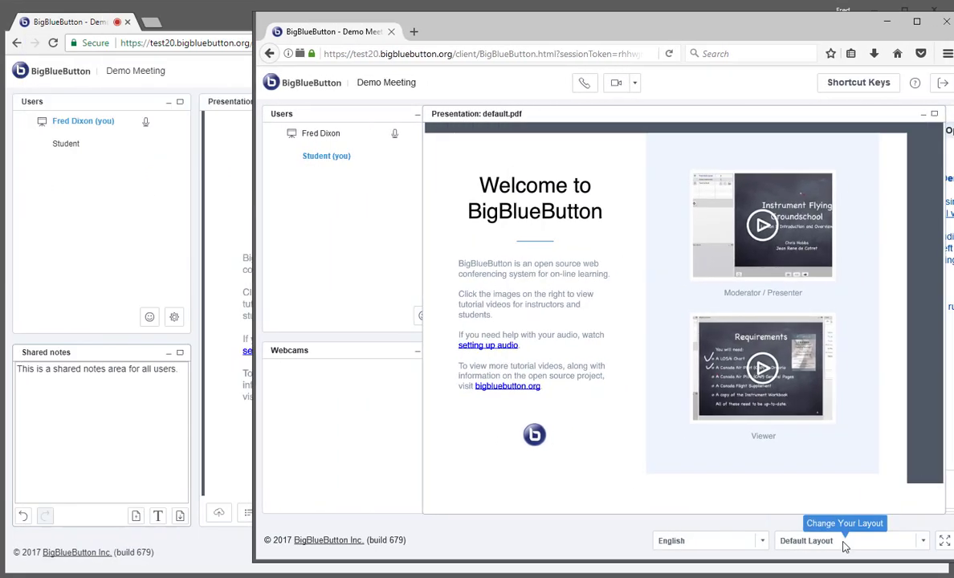
click(845, 544)
click(827, 521)
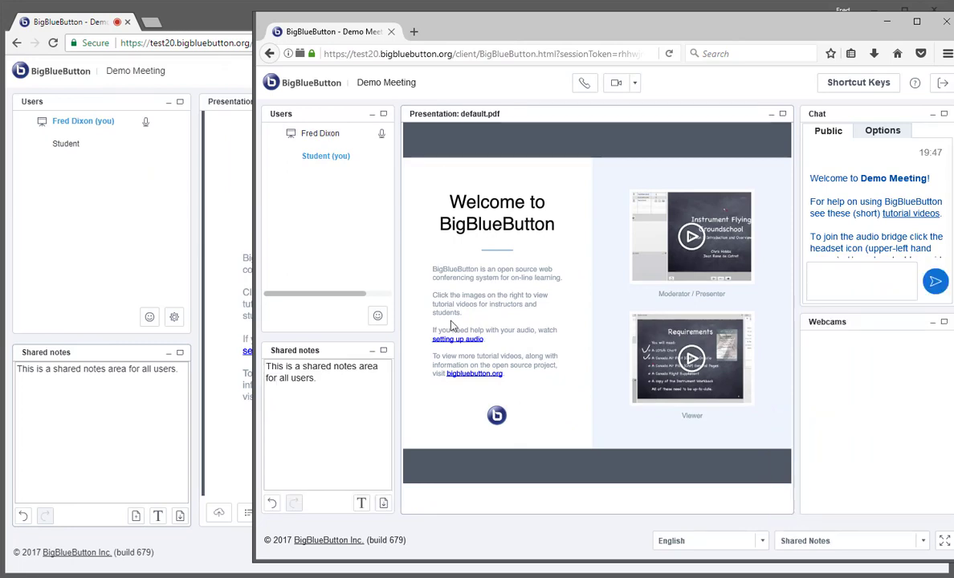
click(347, 385)
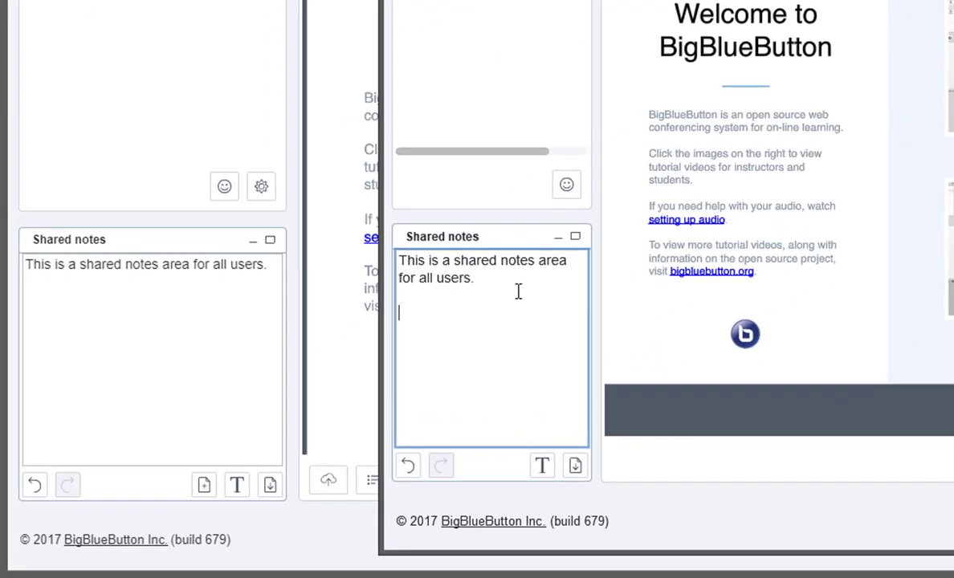
text(Other users can writ)
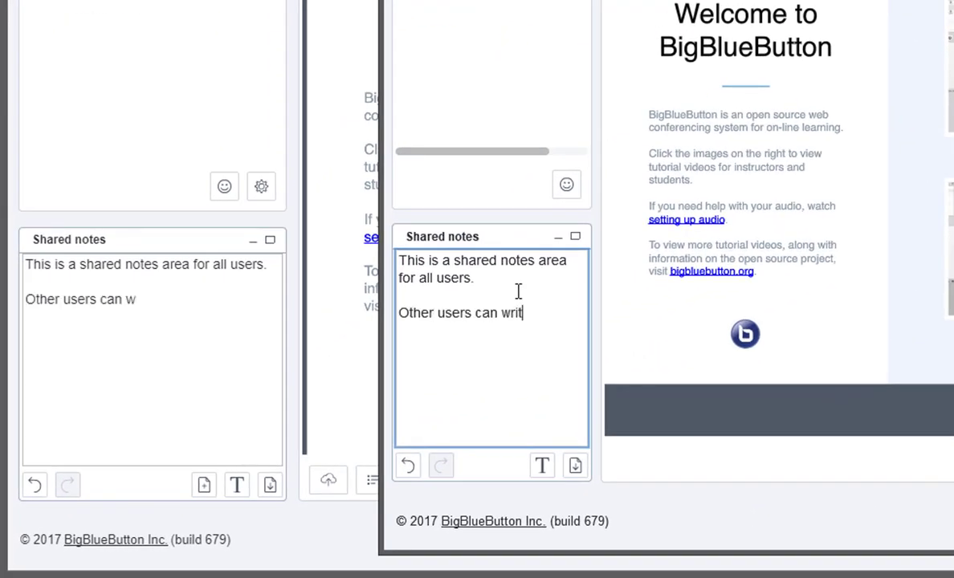
text(e in the area as well)
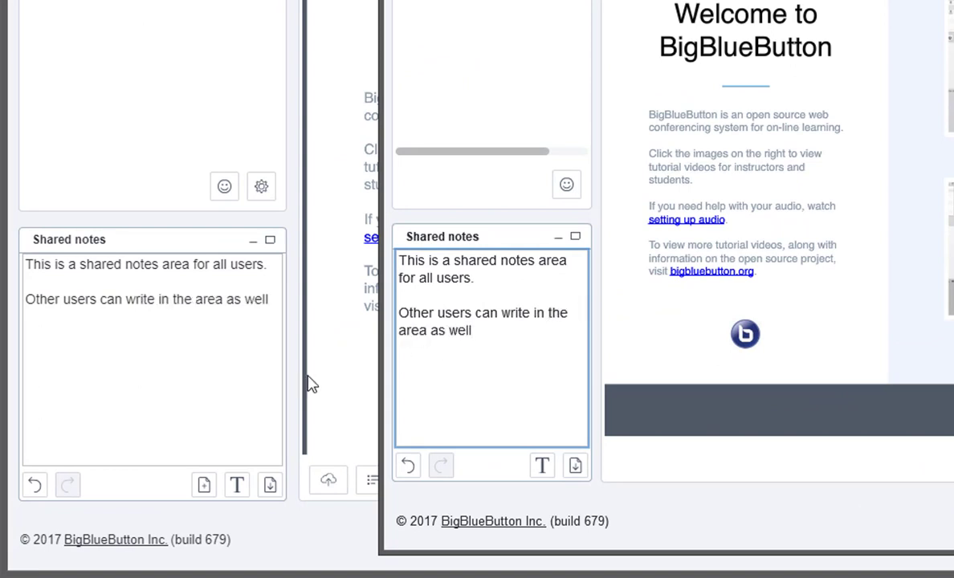
Step: Add a Title line above the moderator's notes and format it in Times New Roman, size 18
click(199, 354)
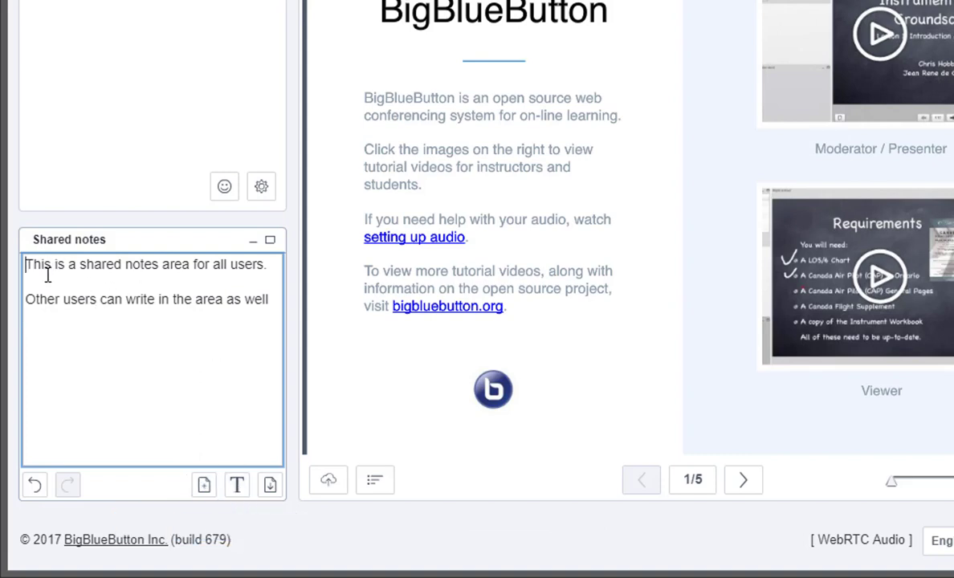
key(Return)
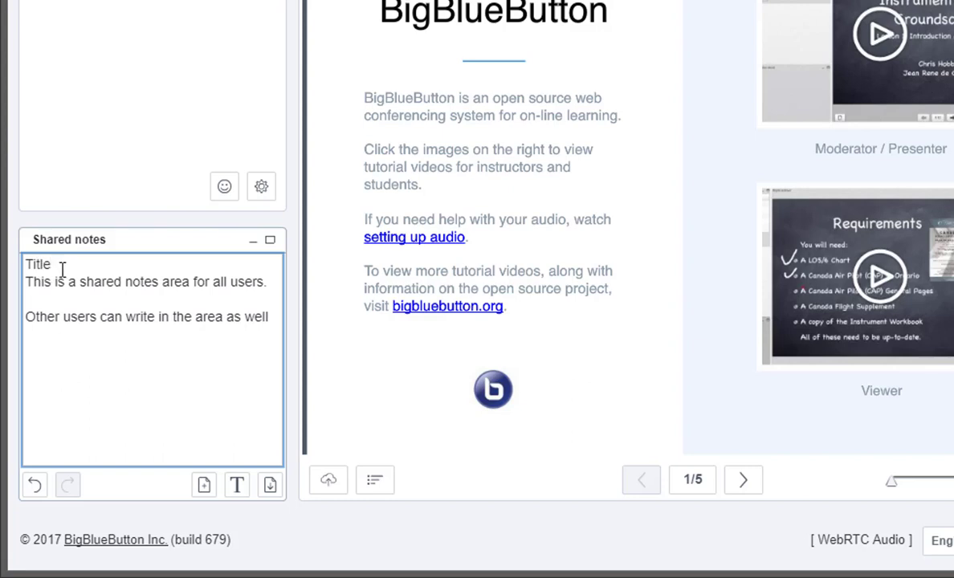
double_click(62, 270)
click(236, 485)
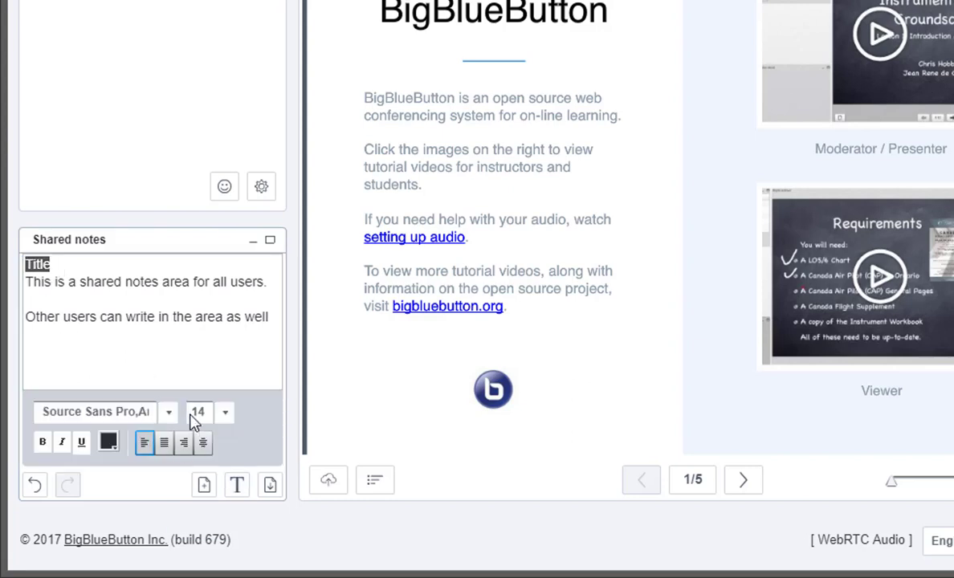
click(224, 417)
click(206, 502)
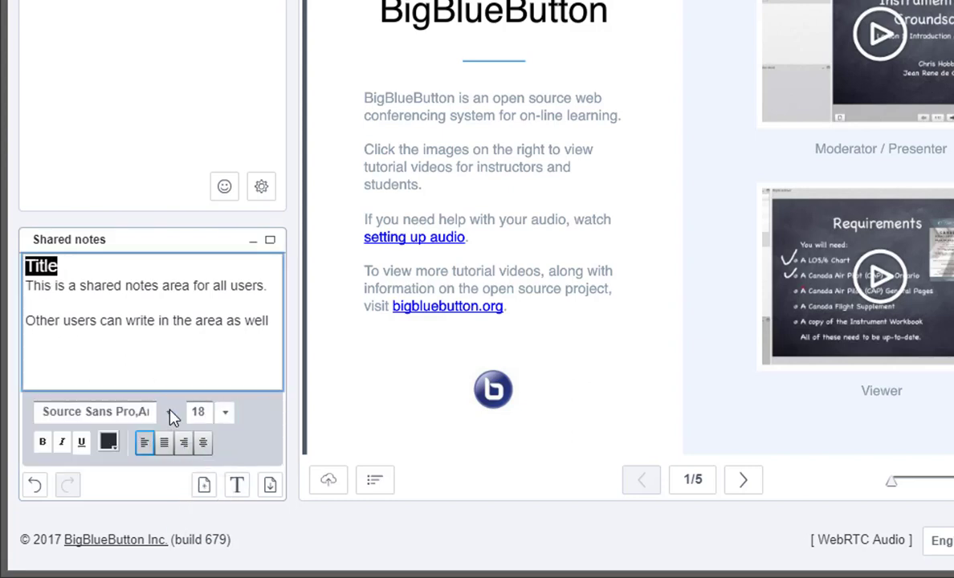
click(166, 419)
scroll(96, 509, down, 2)
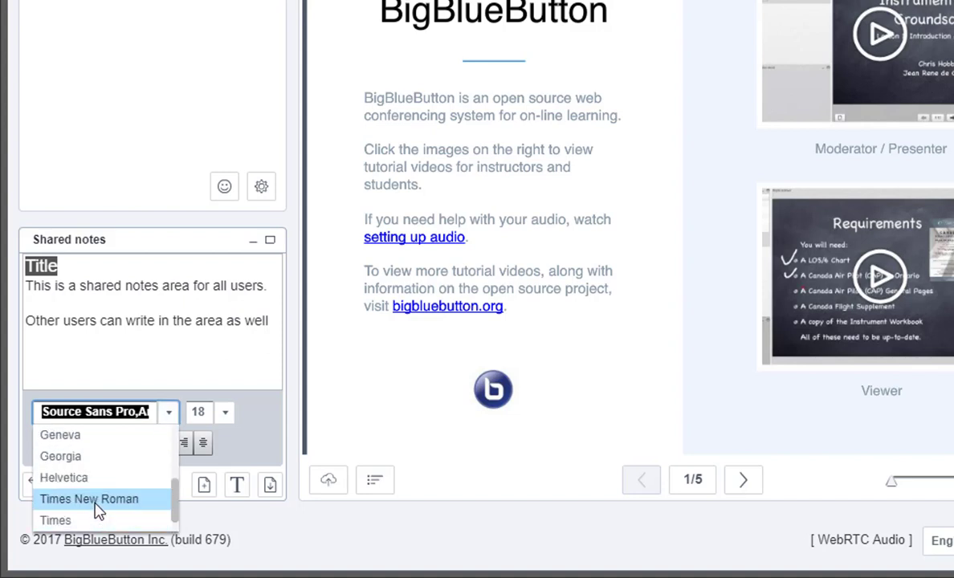
click(103, 500)
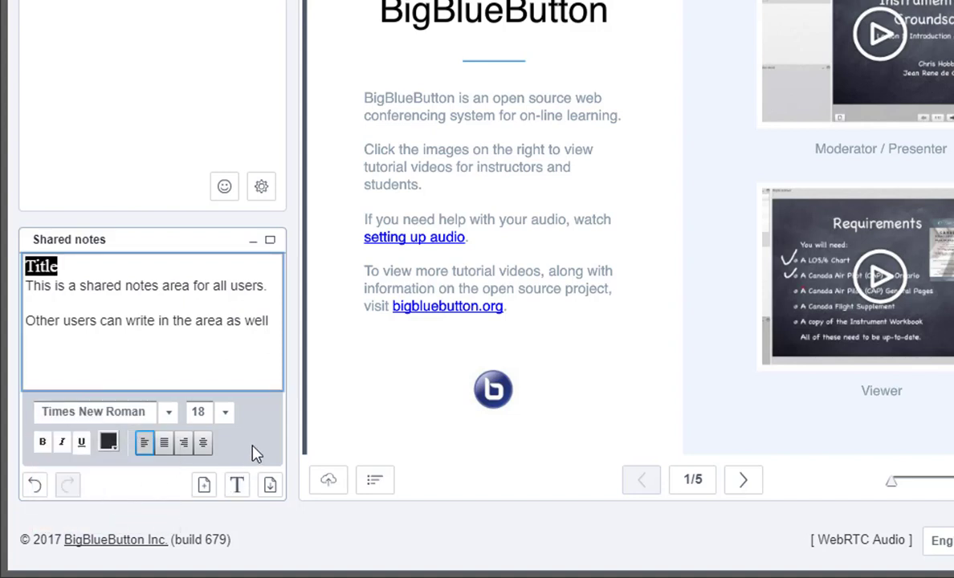
Step: Save the shared notes as plain text to shared-notes.txt and dismiss the confirmation
click(243, 485)
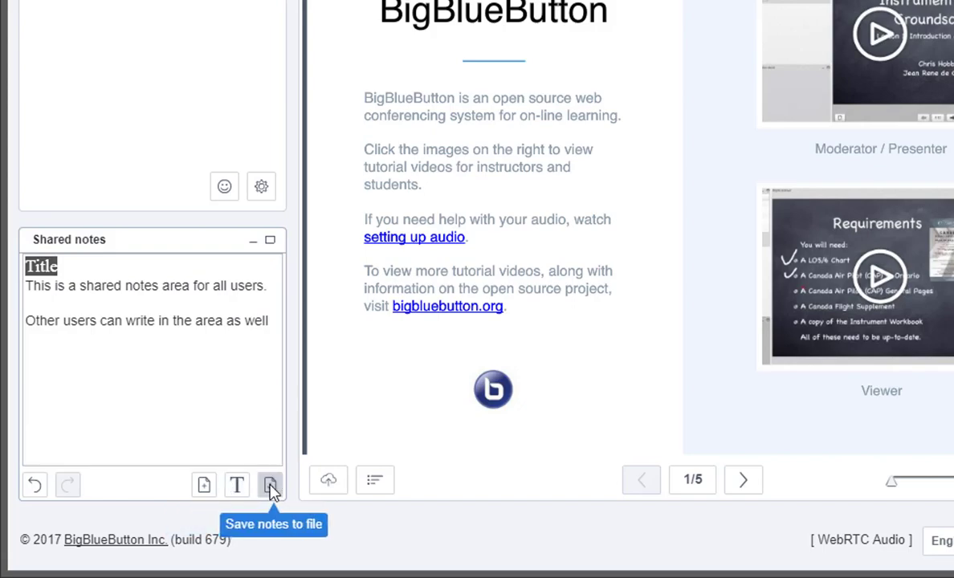
click(271, 488)
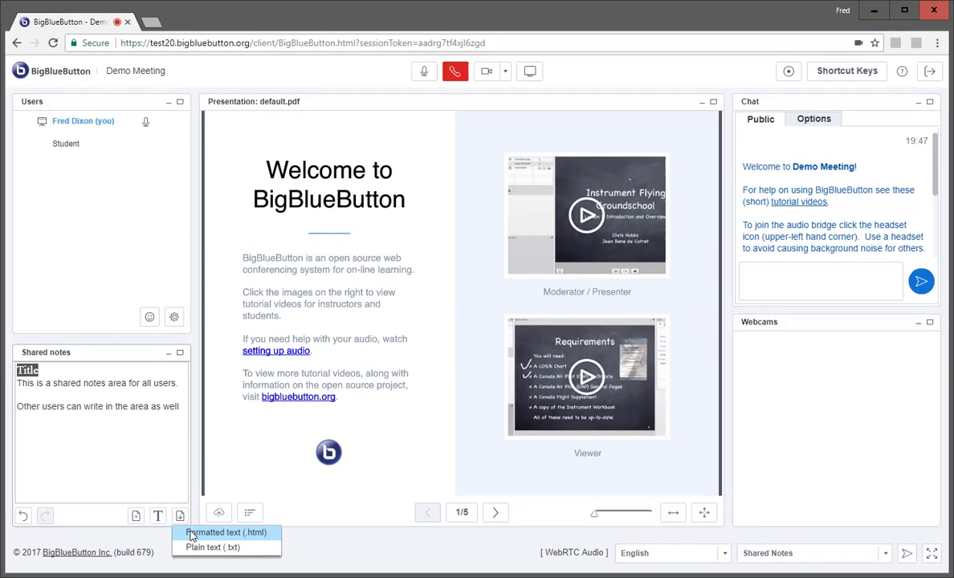
click(194, 548)
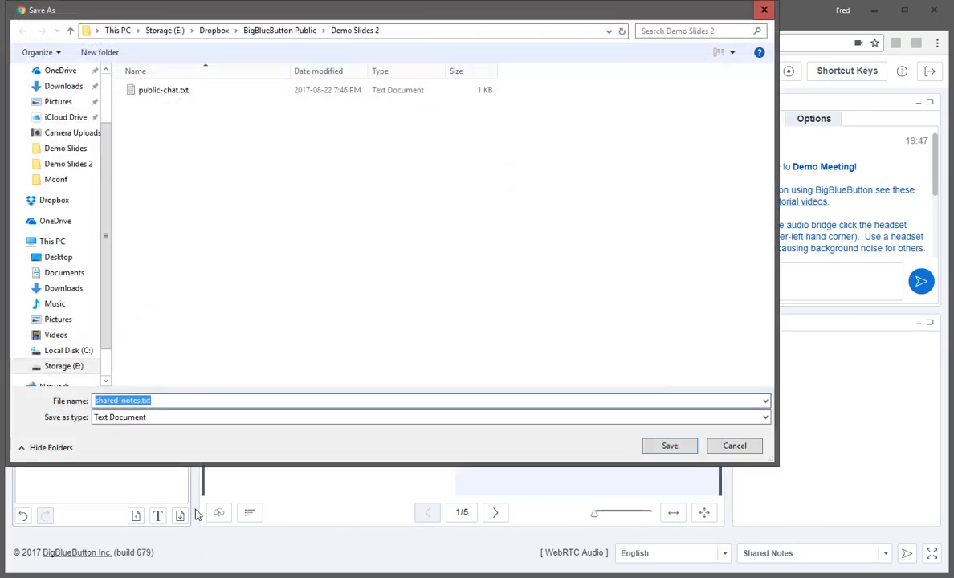
click(667, 445)
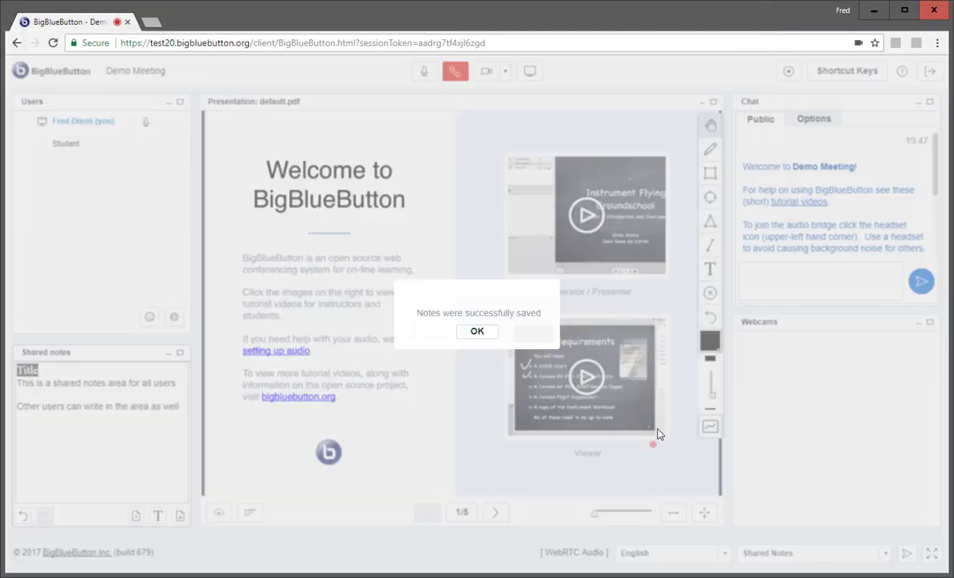
click(487, 330)
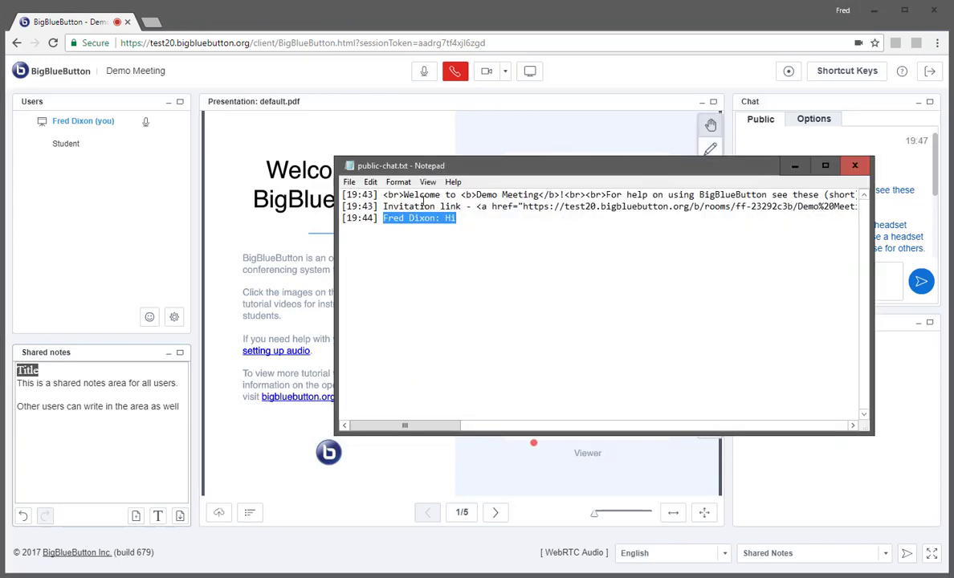
Step: Open shared-notes.txt in Notepad, select its text, then minimize Notepad
click(349, 182)
click(365, 211)
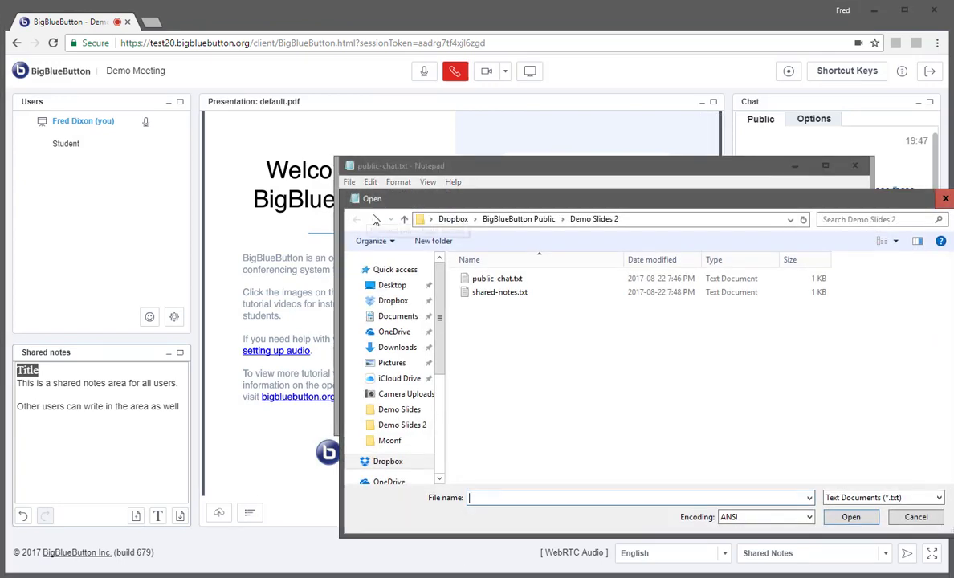
double_click(490, 293)
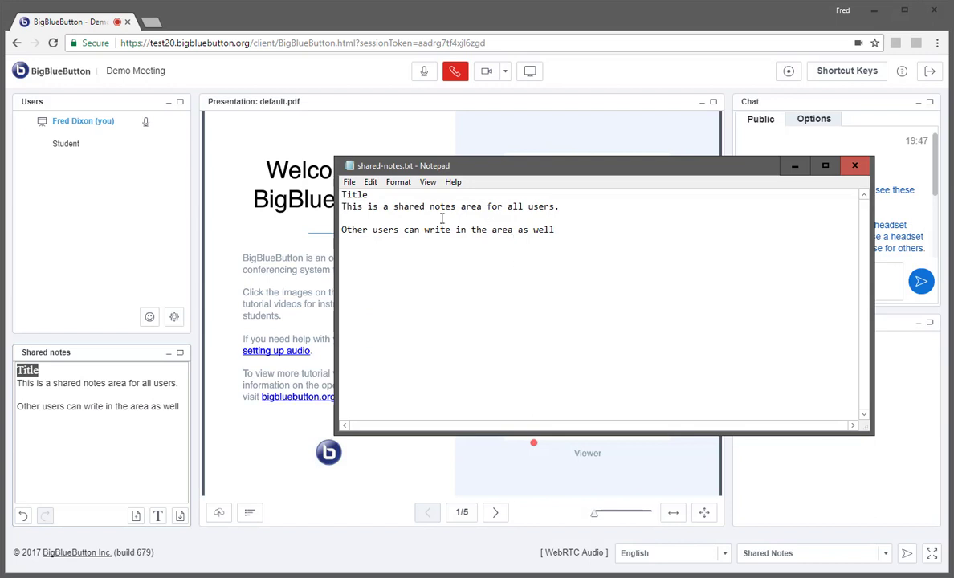
drag(341, 193, 585, 239)
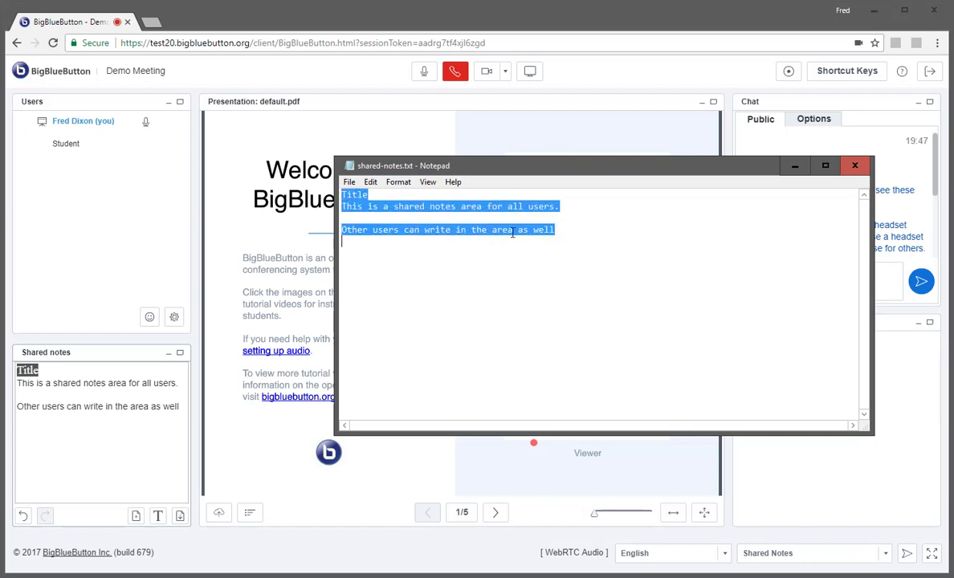
click(794, 166)
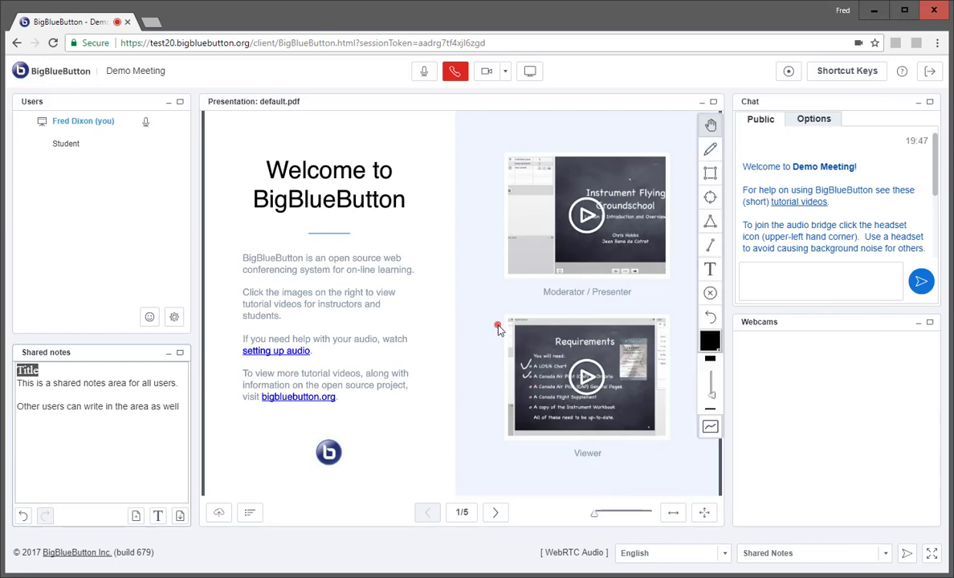
Step: Go to blank slide 2/5, enable multi-user whiteboard, and draw a freehand pencil squiggle
click(495, 512)
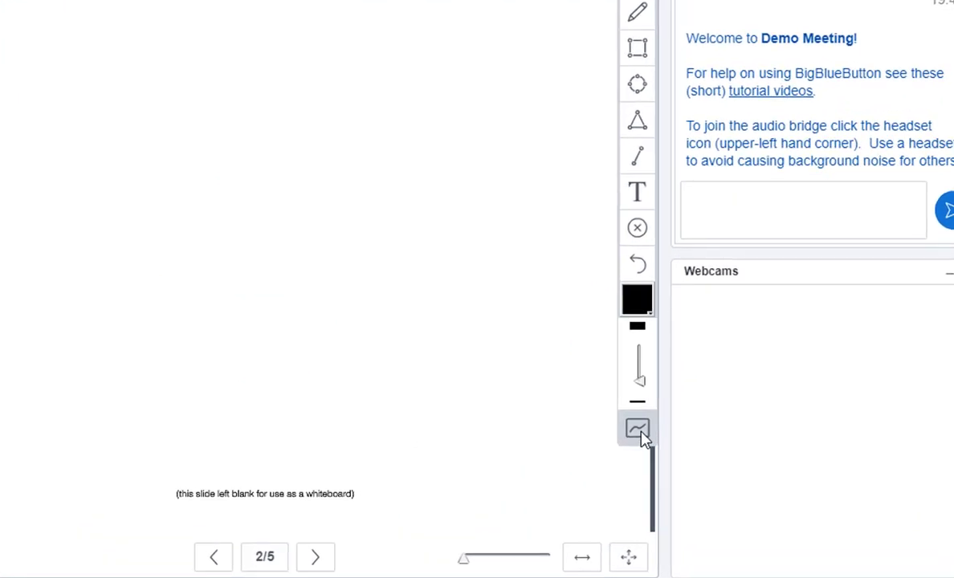
click(638, 431)
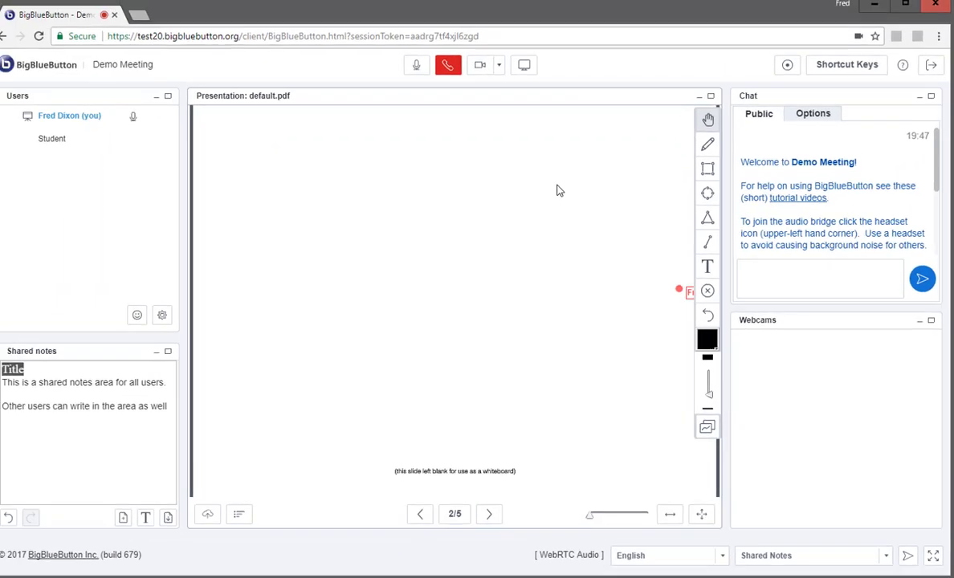
click(710, 149)
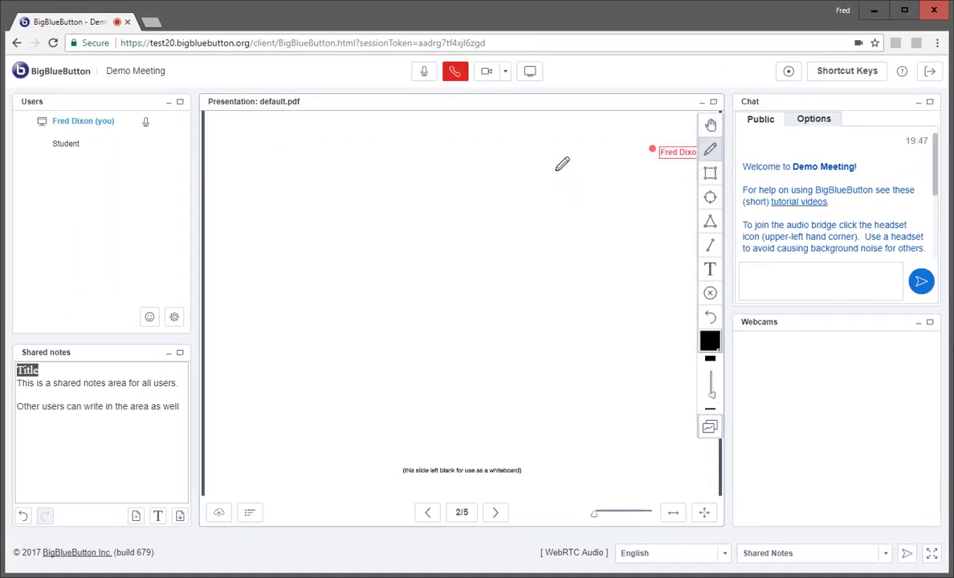
mouse_move(518, 166)
mouse_down()
mouse_move(552, 158)
mouse_move(599, 291)
mouse_up()
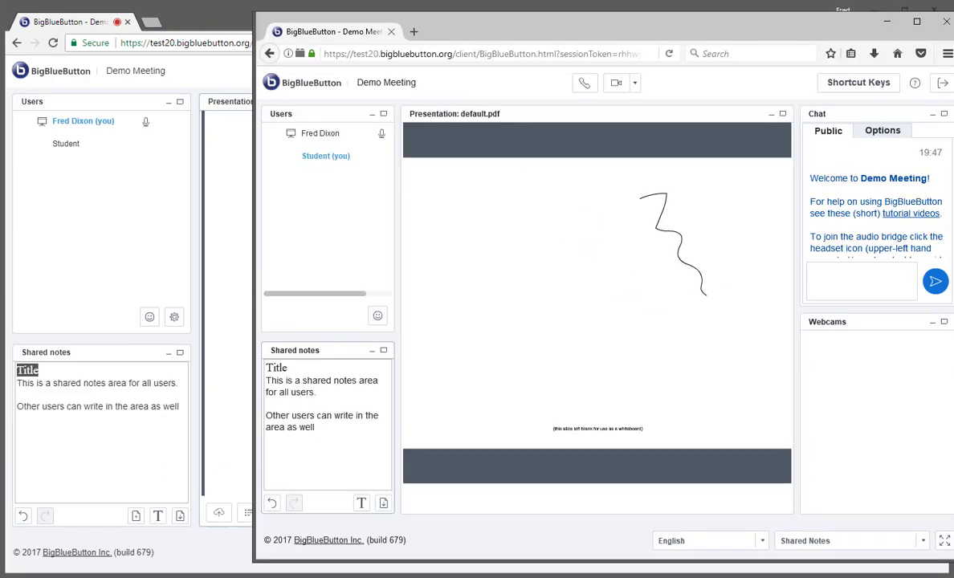
Step: Shrink the student's window, move it left, and draw a Z-shaped pencil squiggle as the student
drag(904, 515, 673, 400)
drag(562, 29, 316, 97)
click(391, 224)
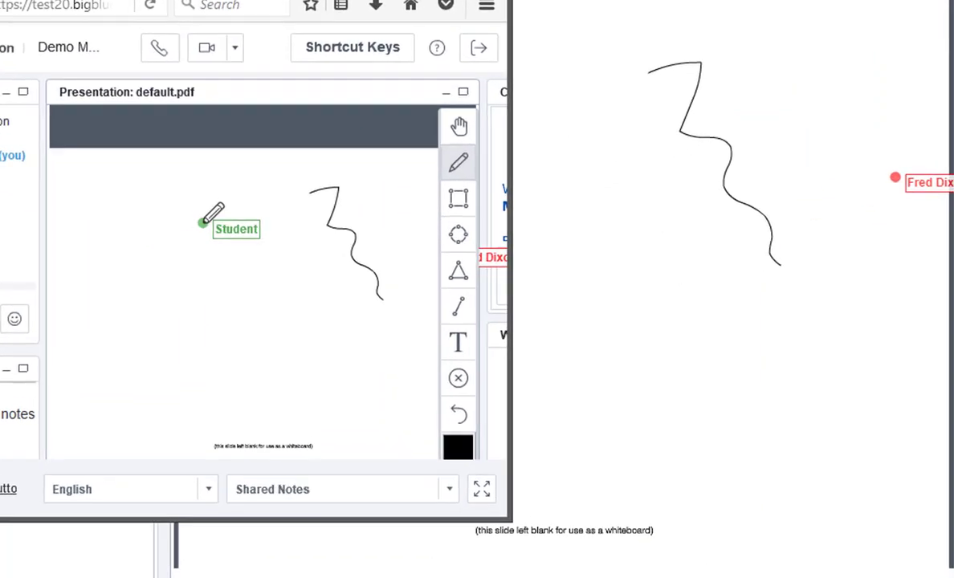
mouse_move(213, 247)
mouse_down()
mouse_move(264, 281)
mouse_move(280, 360)
mouse_up()
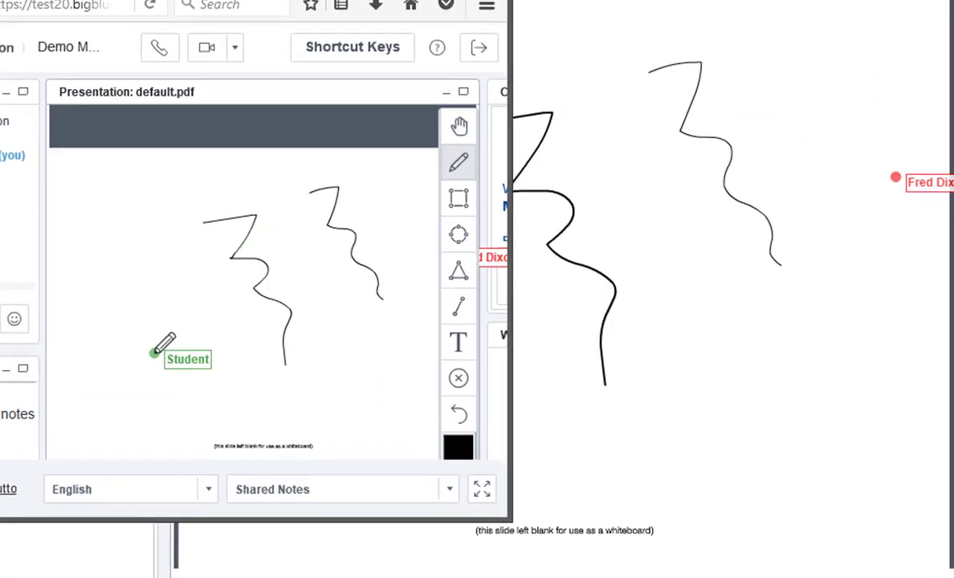
Step: As the student, add a text box reading 'Multiple students can write on the white board at the same time.'
click(457, 342)
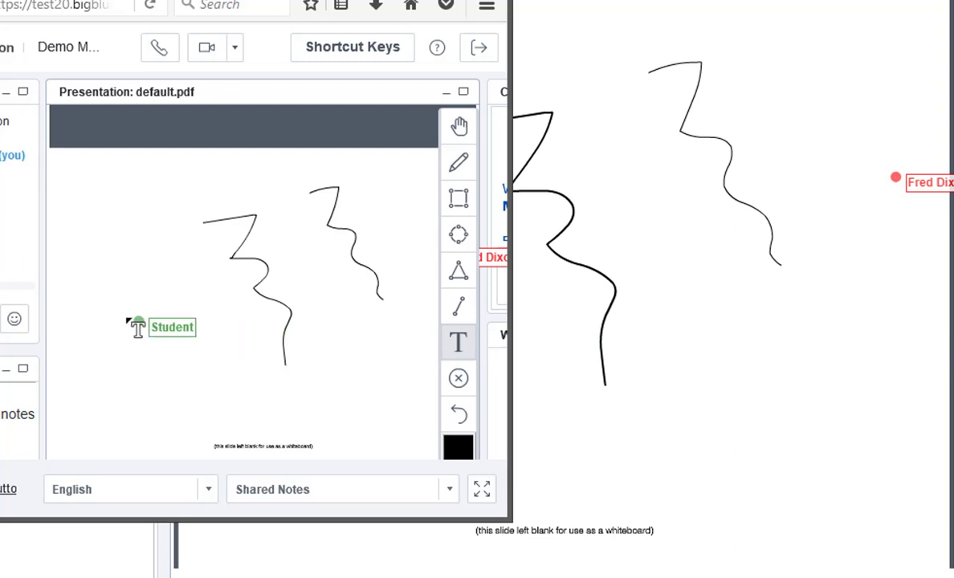
drag(241, 355, 424, 443)
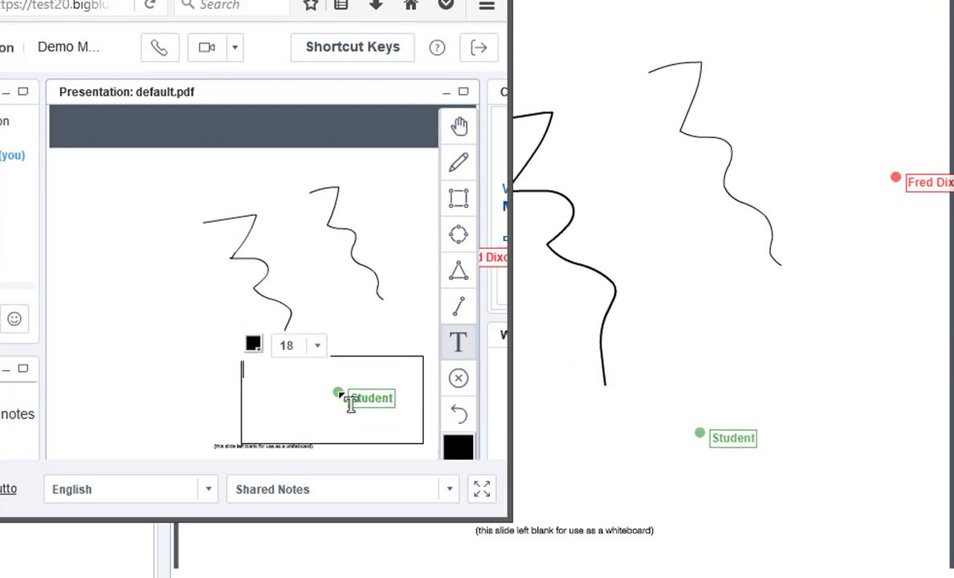
text(Multiple st)
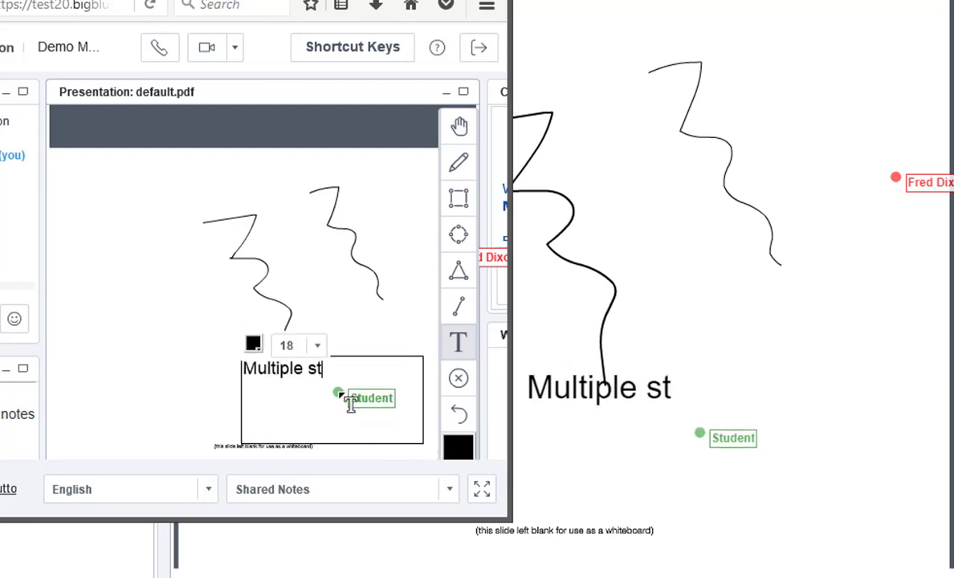
text(udents can wri)
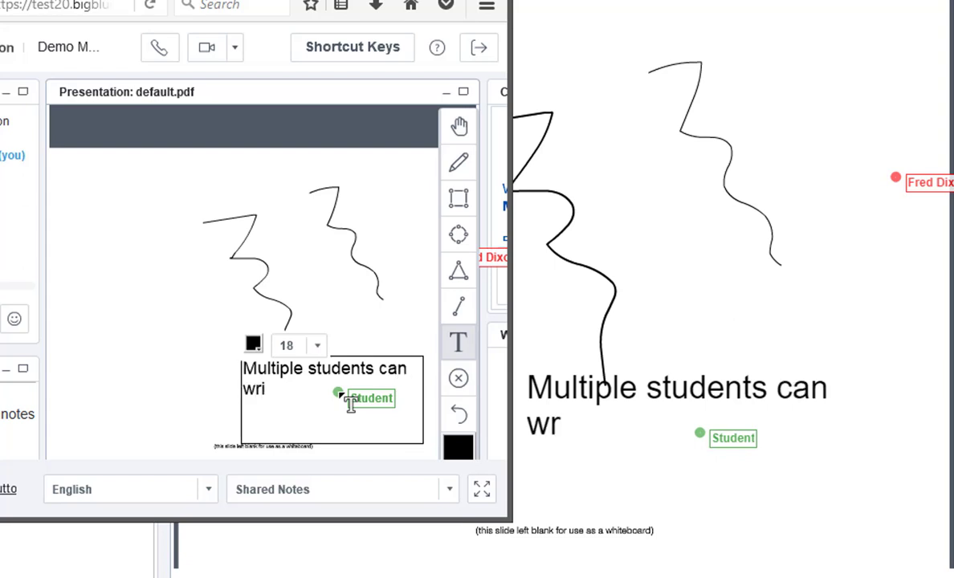
text(te on the wh)
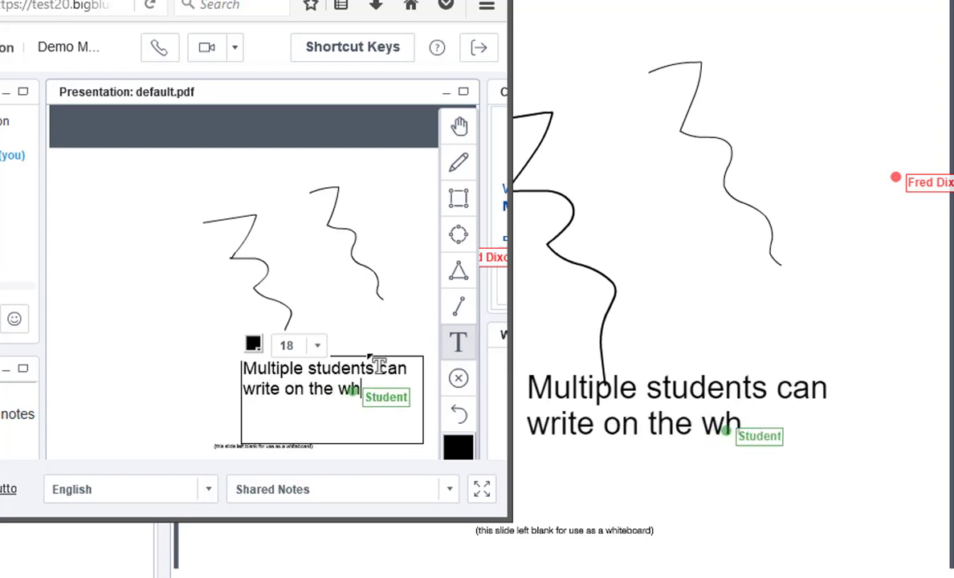
text(ite board a)
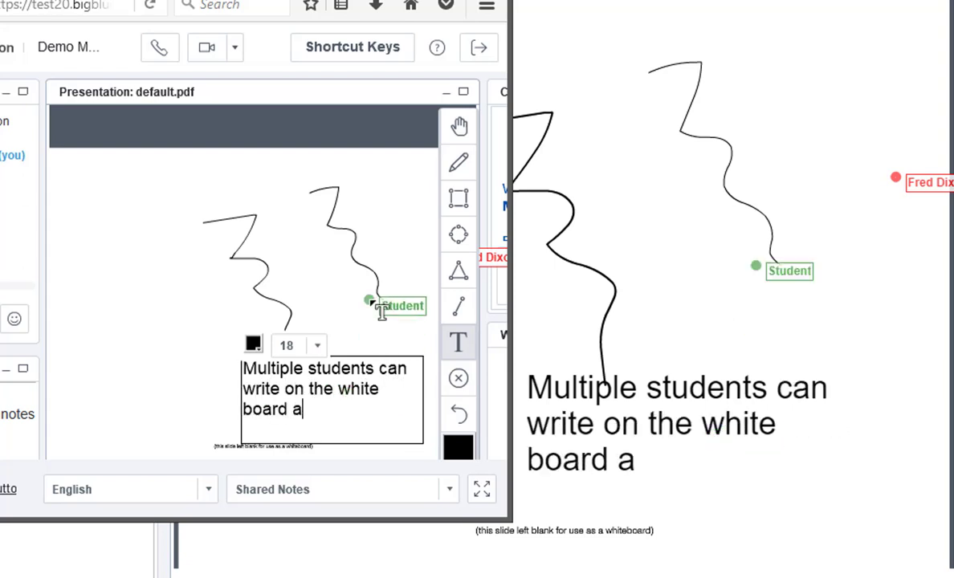
text(t the same time)
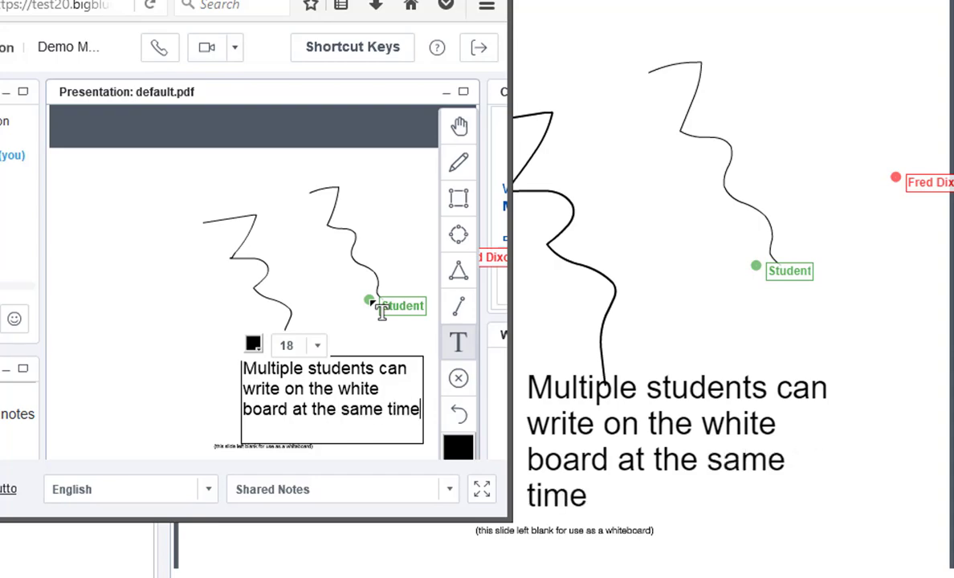
text(.)
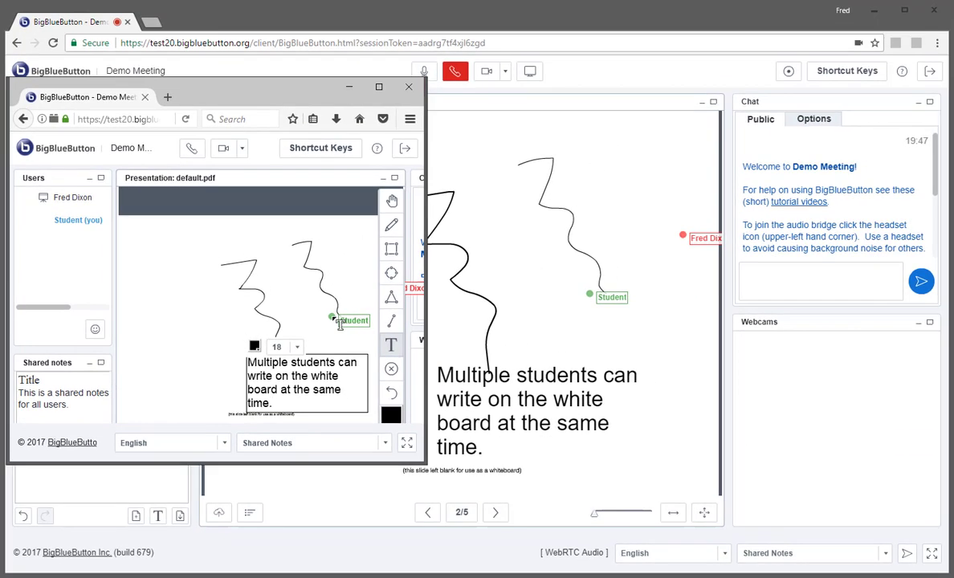